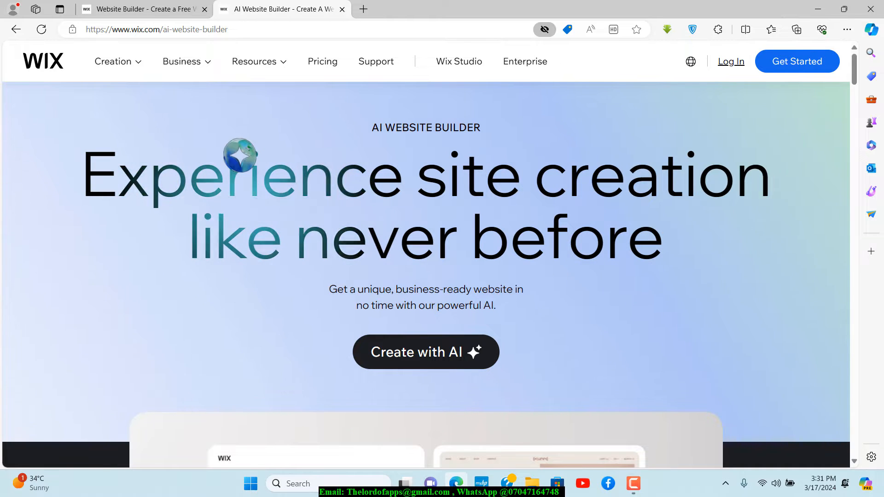
left_click_drag(238, 29, 83, 29)
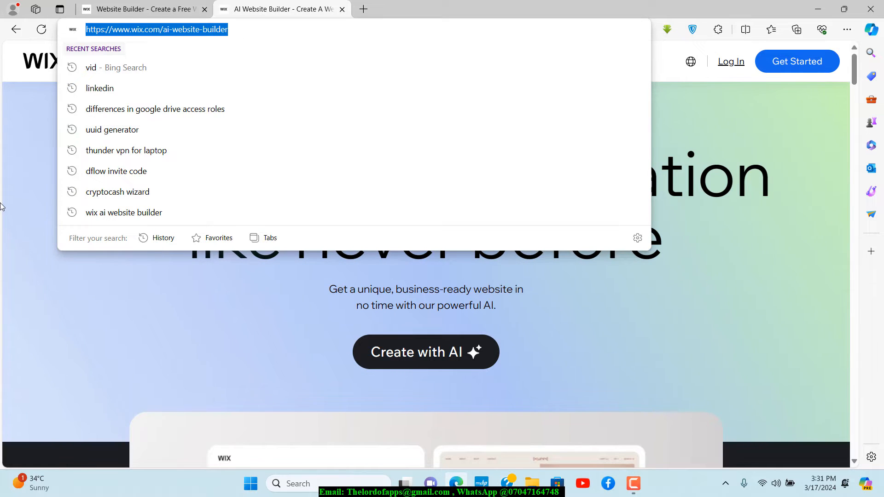
left_click(7, 222)
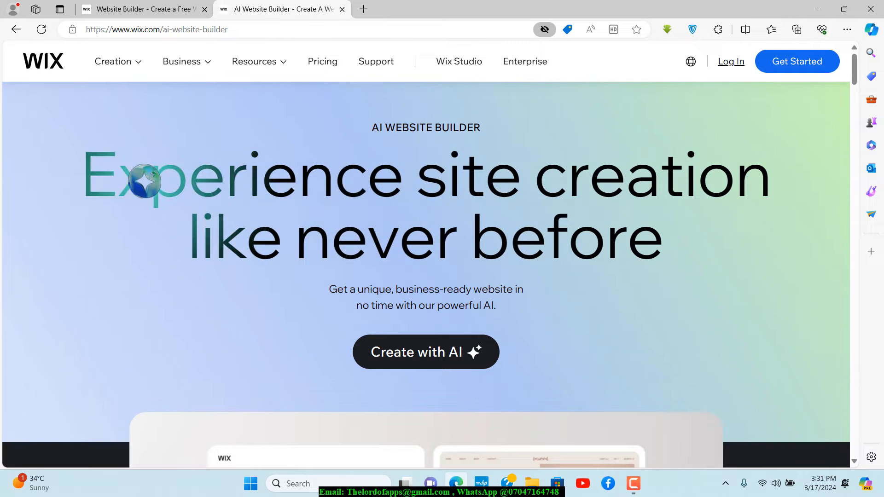
left_click(137, 10)
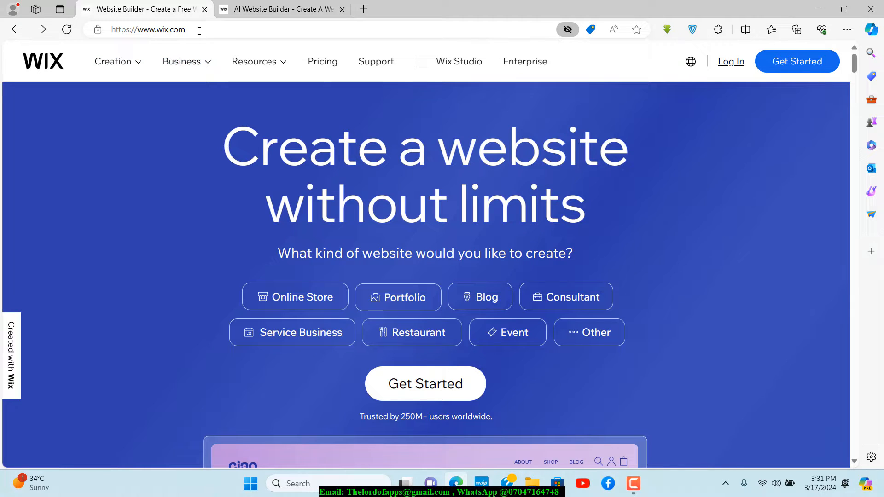
left_click(198, 29)
left_click(42, 159)
left_click(235, 8)
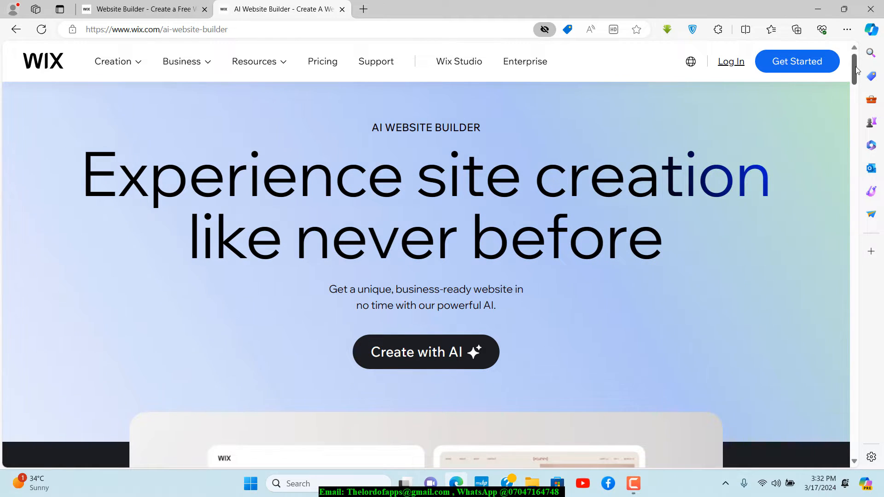
mouse_move(859, 65)
left_mouse_down()
mouse_move(859, 99)
mouse_move(860, 57)
left_mouse_up()
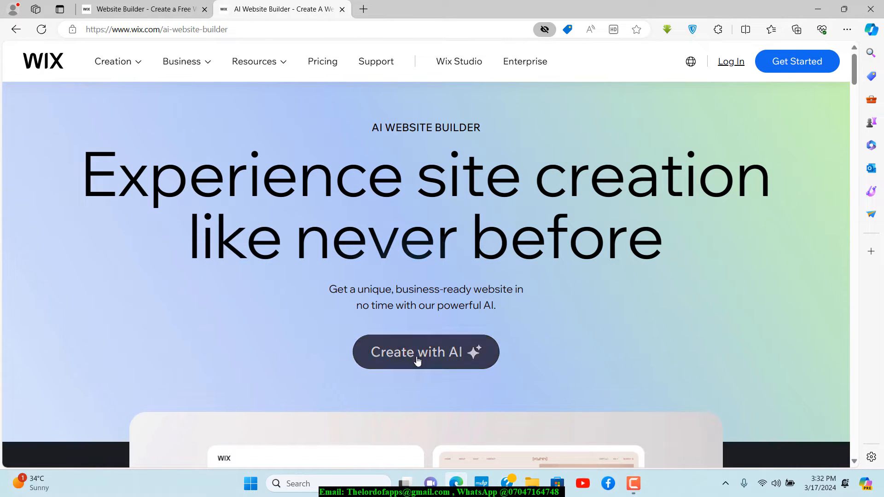
Start creating a site with AI and fill in the account email and its confirmation on the sign-up form.
left_click(418, 352)
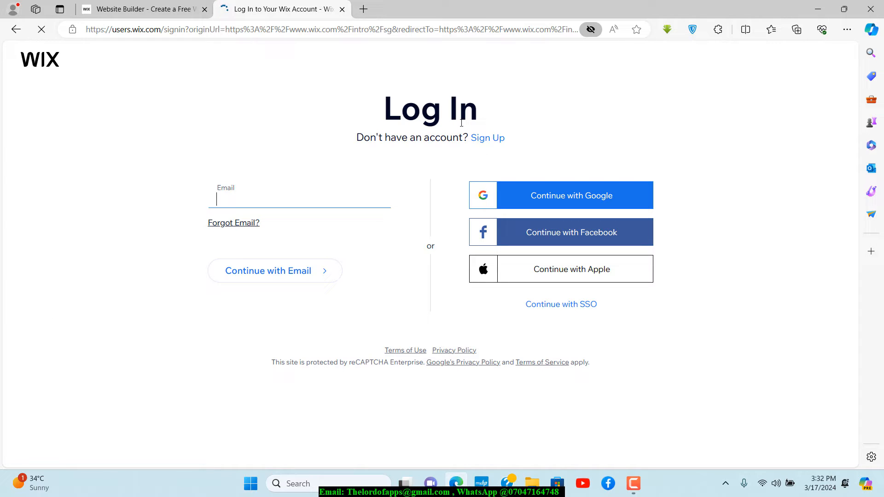
left_click(495, 140)
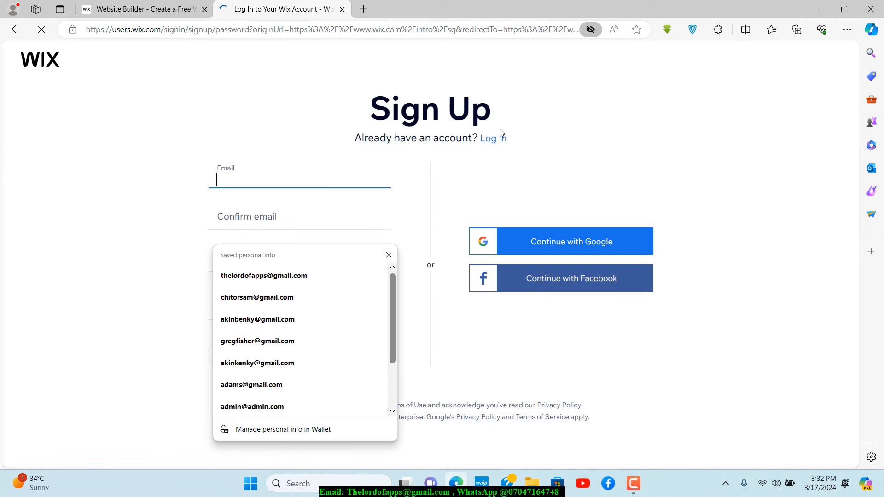
key("Down")
key("Return")
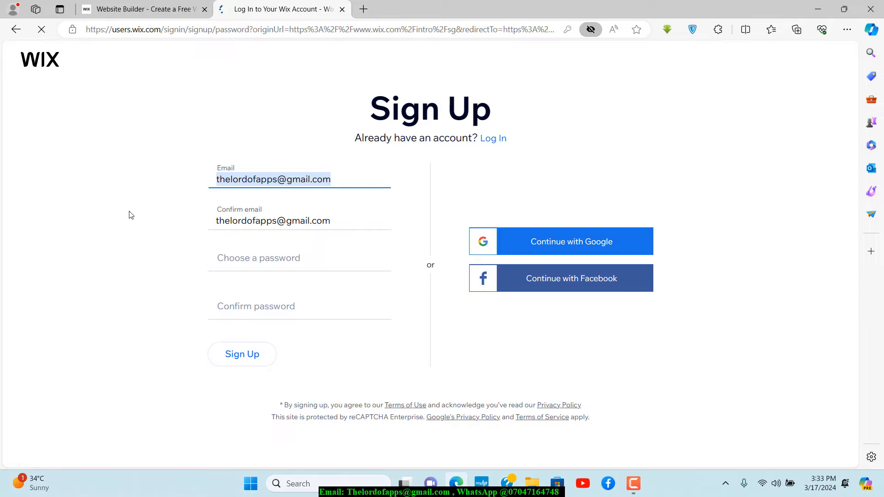
left_click(131, 215)
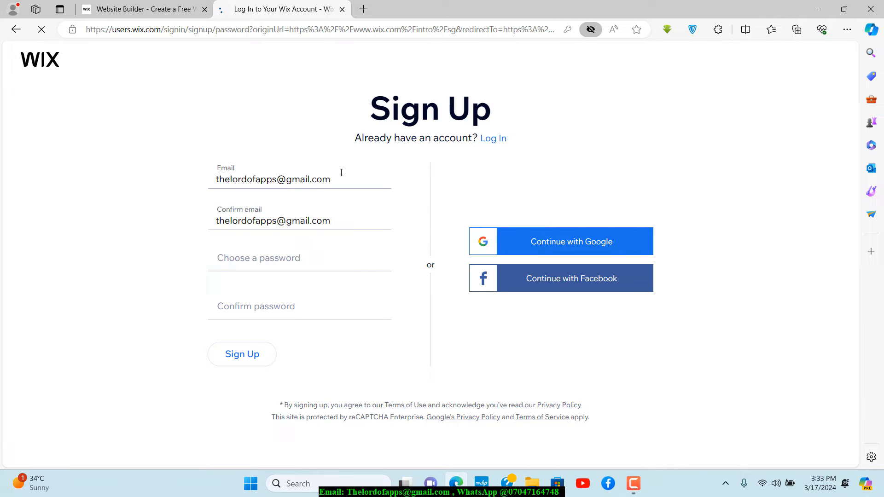
left_click(276, 180)
left_click(136, 226)
Enter the account password, repeat it in the password confirmation field, and submit the sign-up form.
left_click(243, 259)
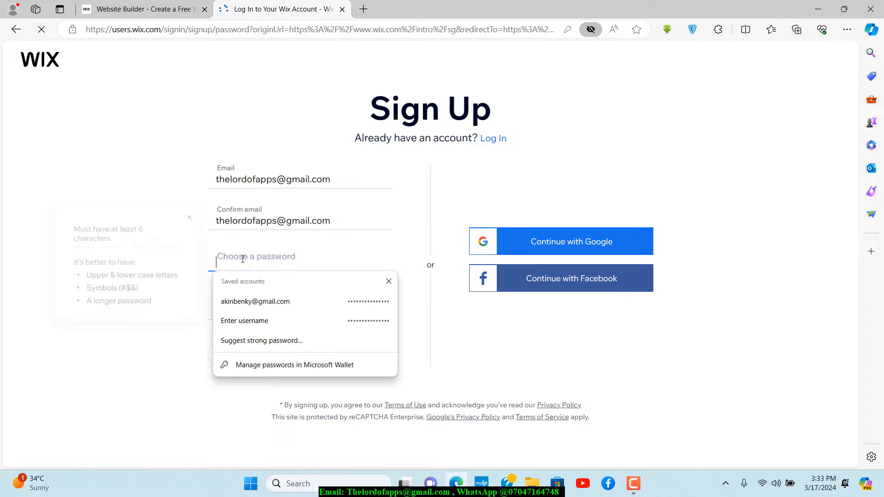
key("ctrl+v")
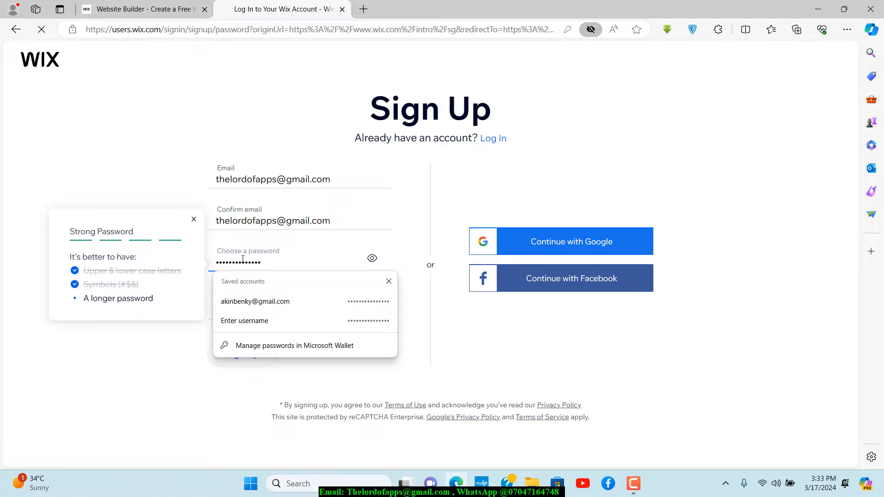
key("ctrl+z")
key("ctrl+v")
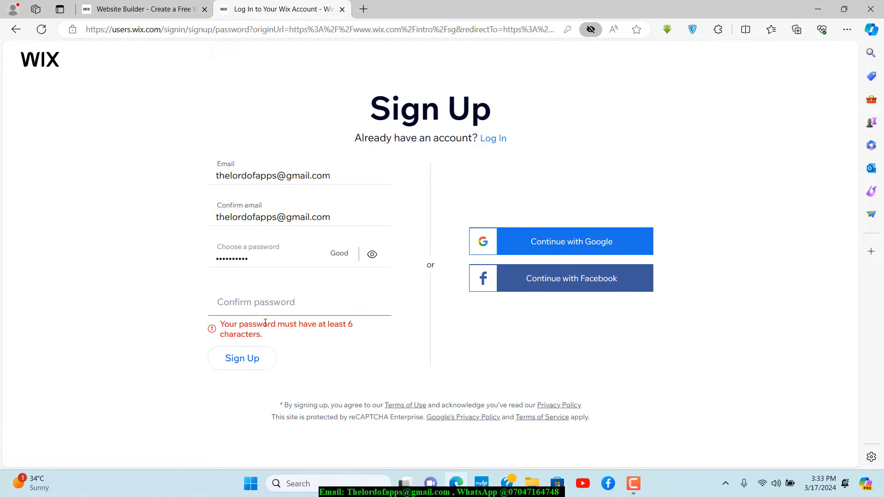
left_click(256, 309)
type("••")
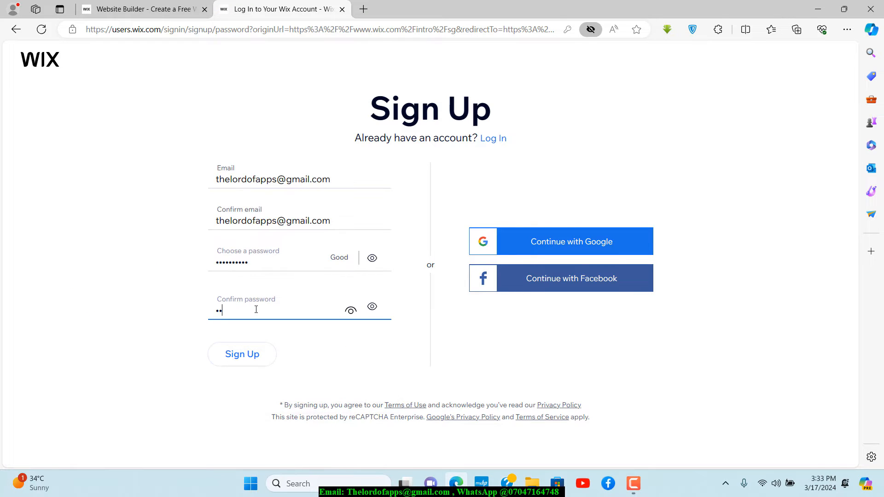
type("••••••••")
left_click(243, 353)
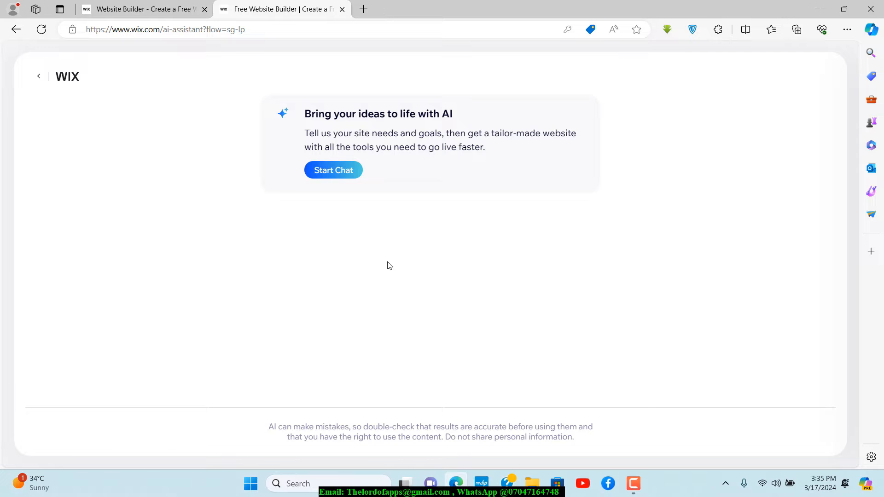
Start the AI site setup chat and submit Codekinda as the site name.
left_click(331, 171)
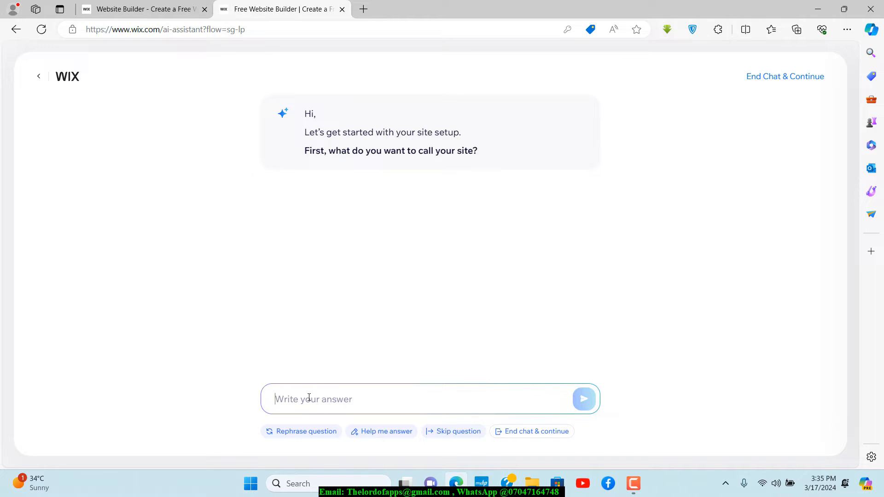
type("Codekinda")
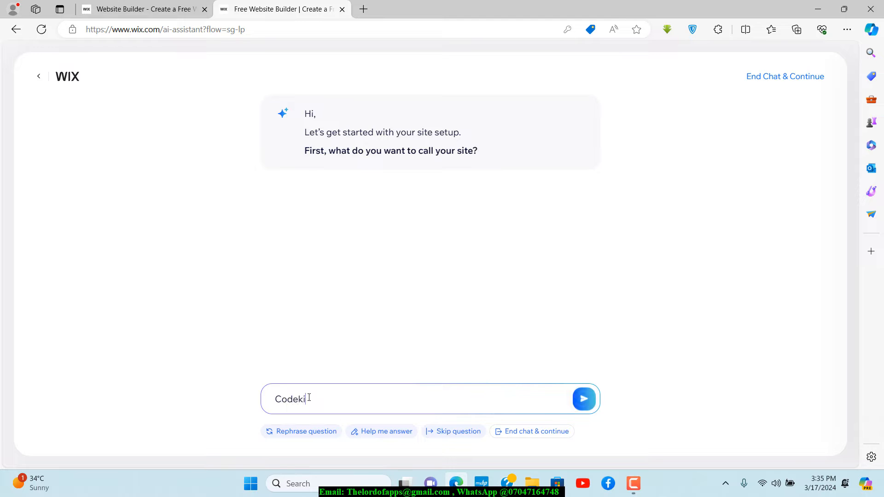
left_click(584, 400)
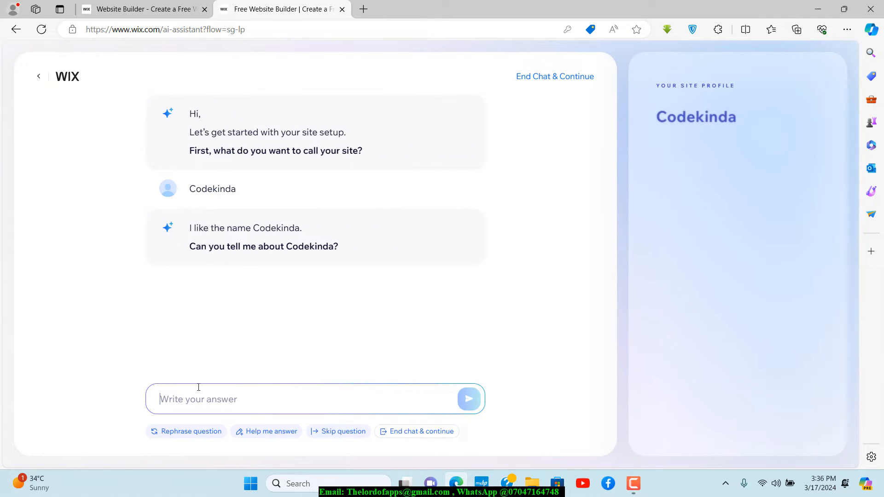
double_click(305, 245)
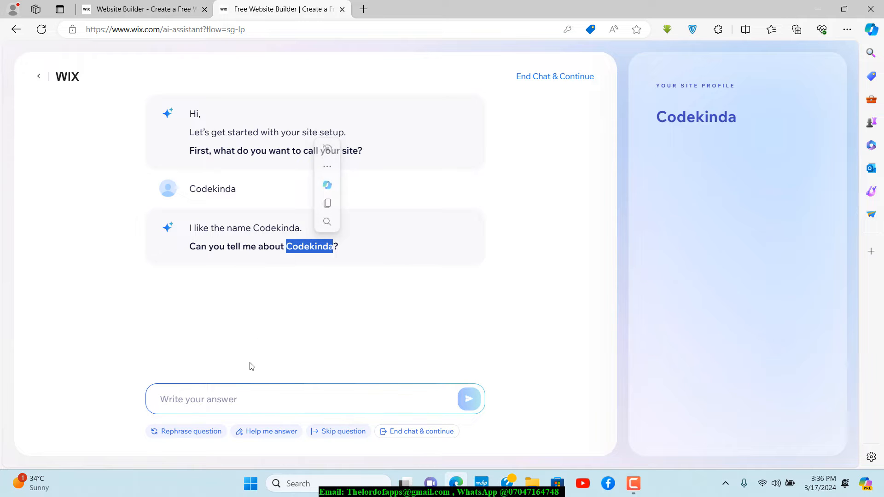
left_click(201, 404)
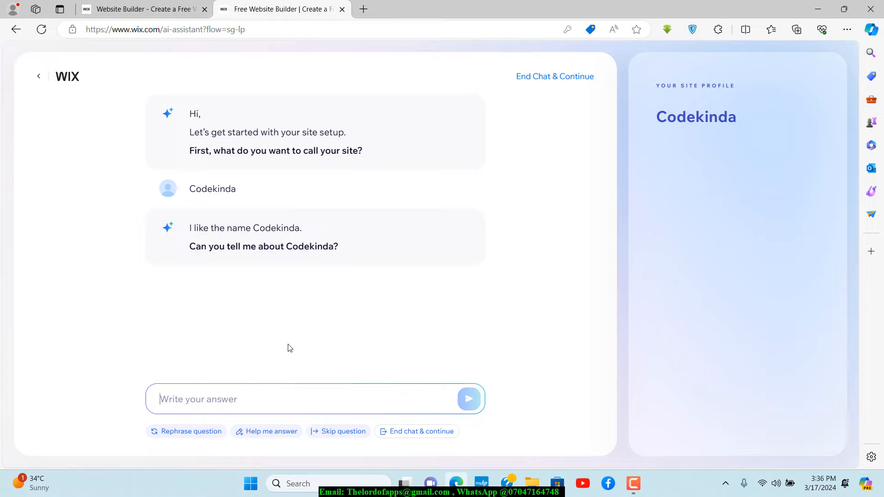
double_click(310, 243)
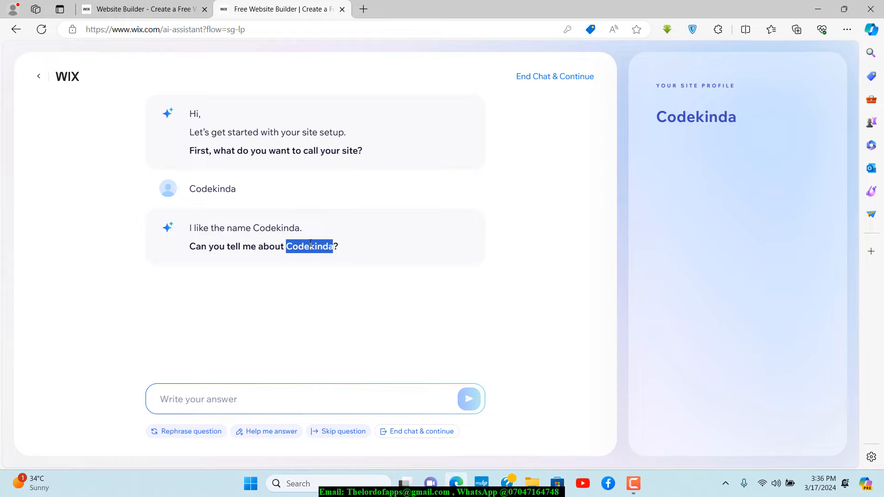
Submit the answer "Codekinda is a software development company and we create websites for individuals and businesses. We also teach and coach students how to create softwares.".
left_click(184, 395)
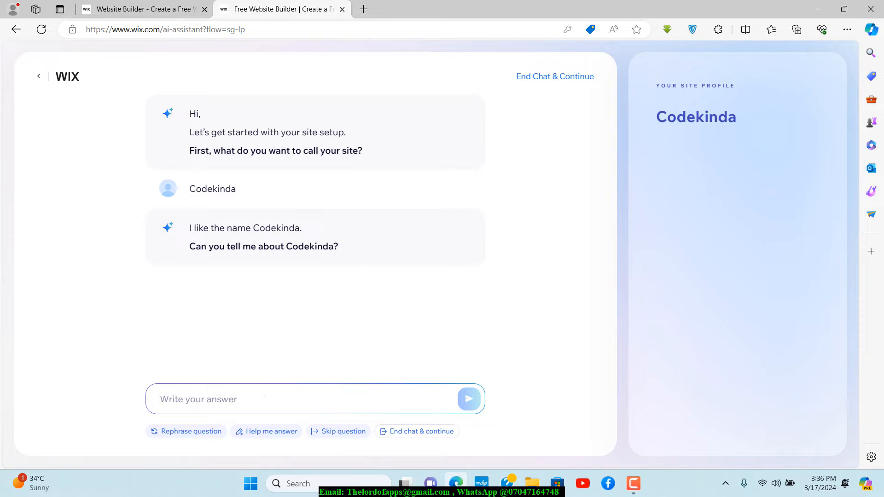
type("So")
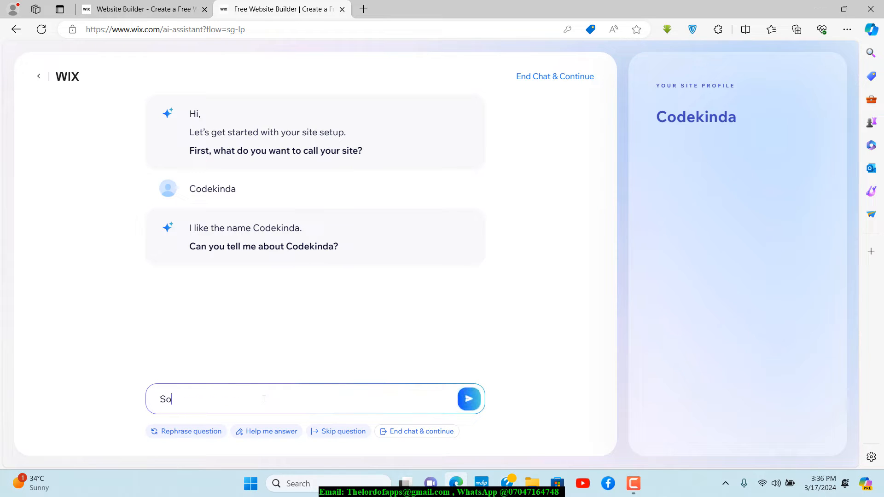
type("ftw")
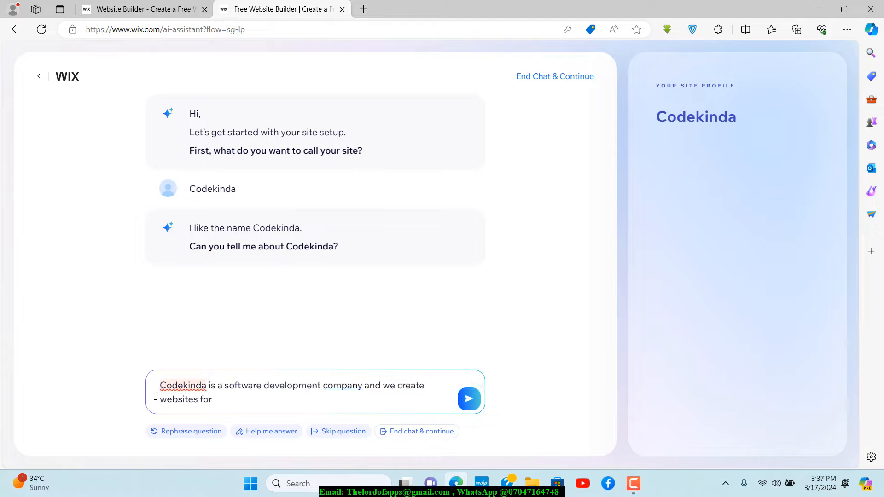
type("u")
key("BackSpace")
type("individuals and")
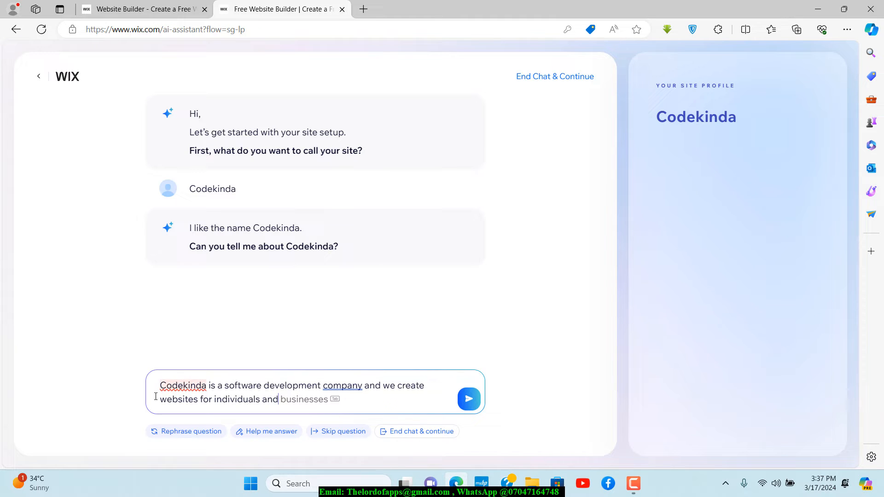
key("Tab")
type(". We")
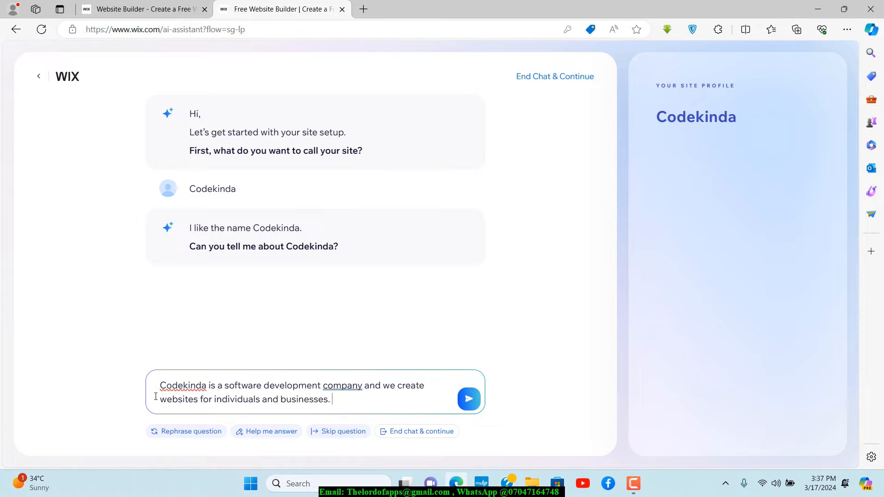
type(" also tea")
type("ch and coach stu")
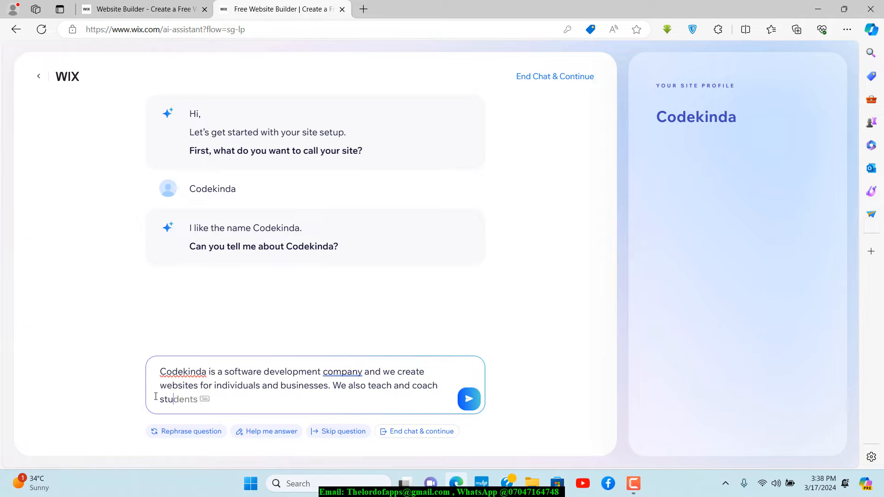
type("dents how to create")
type("softwares.")
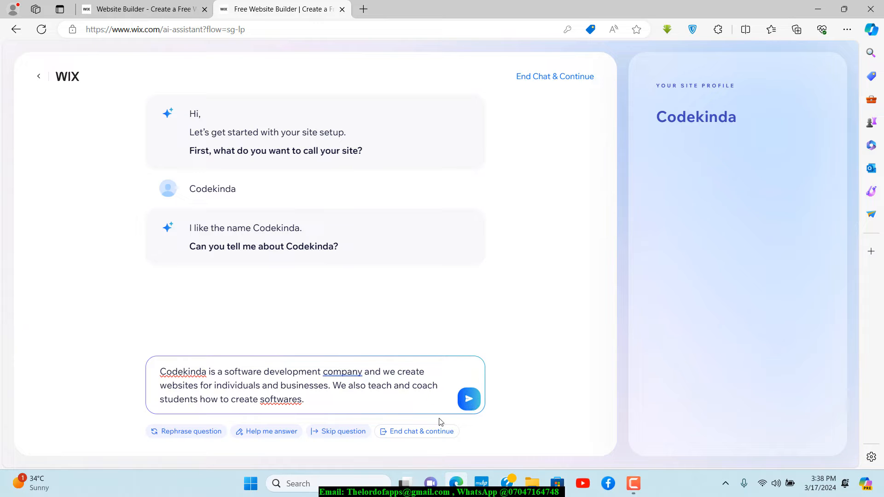
key("Return")
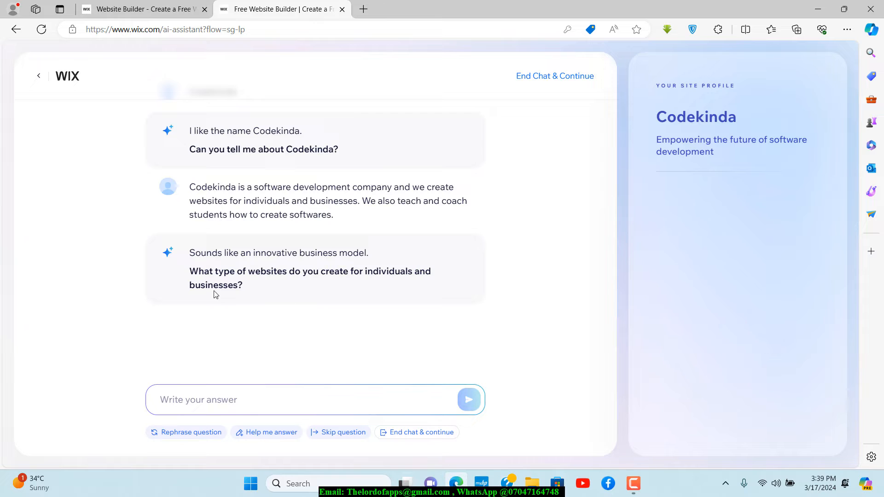
Answer the question about the type of websites created with "Ecommerce websites and blogs".
left_click_drag(190, 266, 251, 294)
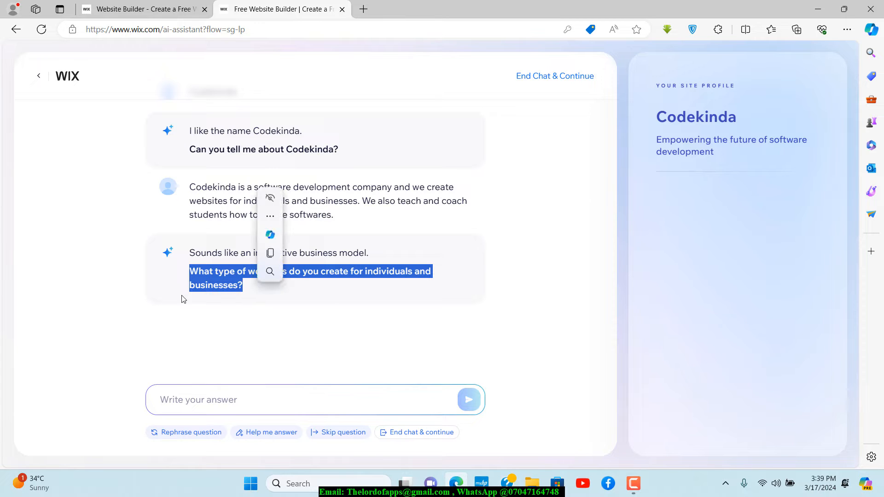
left_click(157, 299)
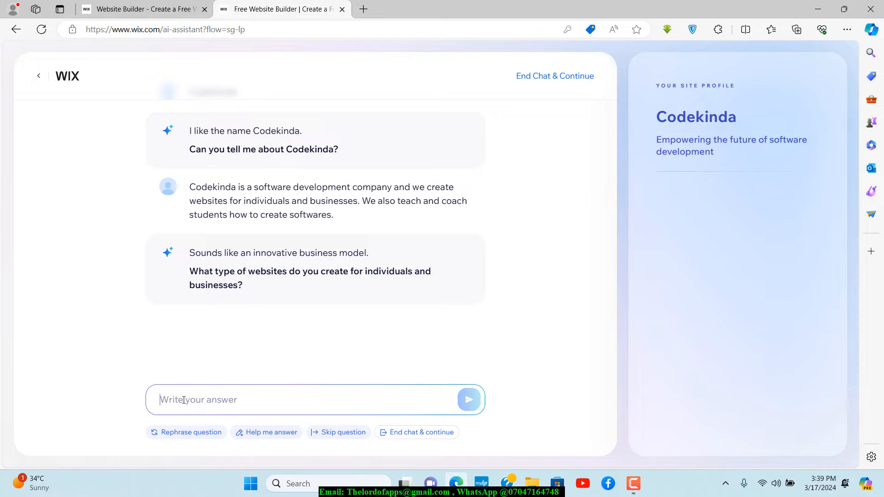
type("Ecomme")
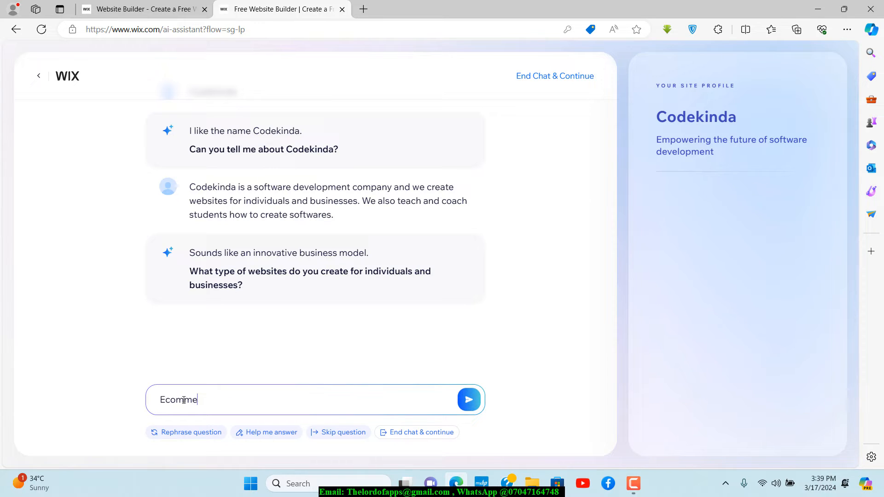
type("rce websites and blogs")
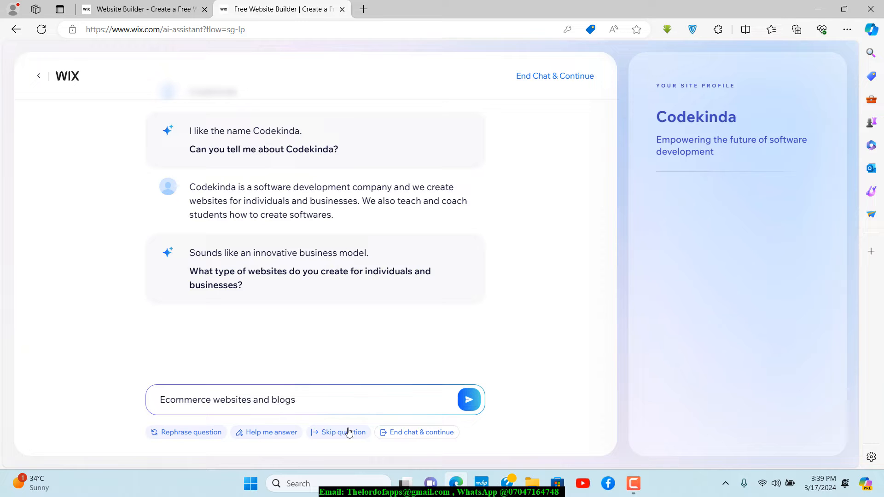
left_click(469, 400)
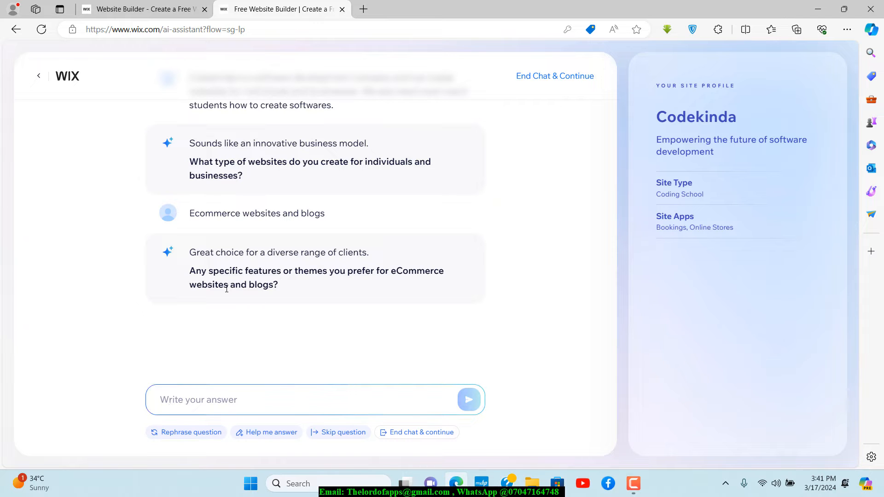
left_click_drag(197, 271, 287, 287)
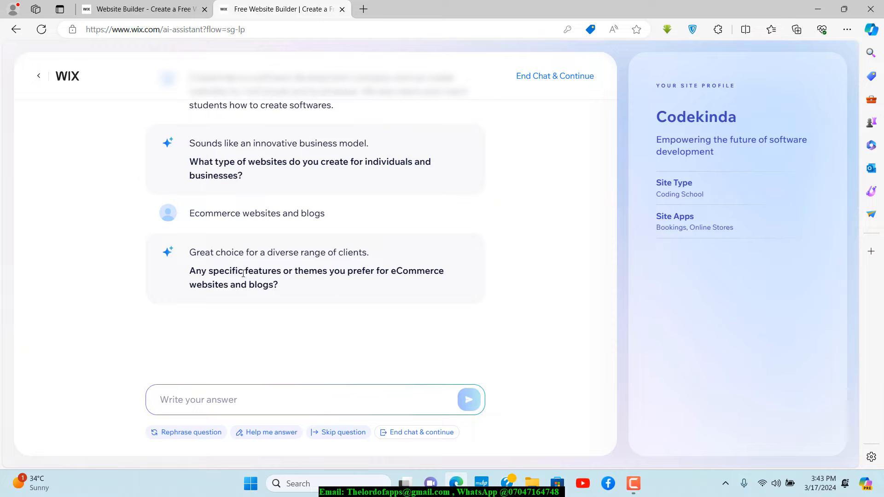
left_click_drag(243, 274, 326, 276)
left_click(325, 355)
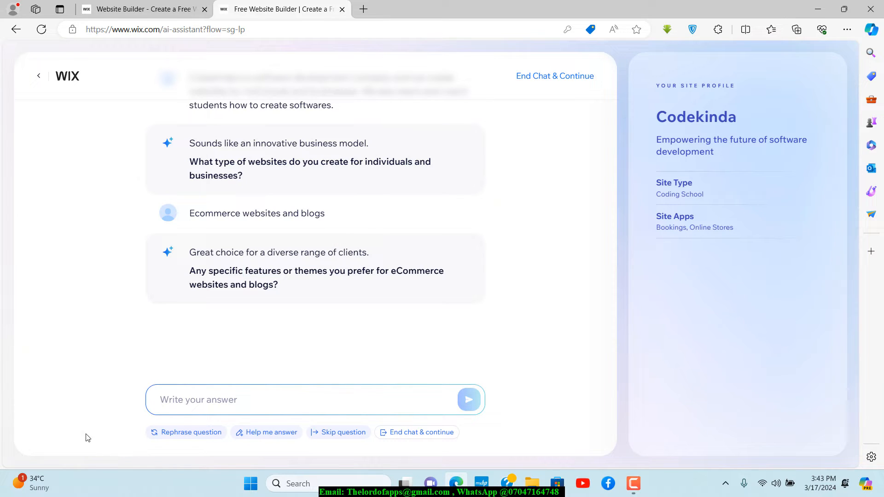
Have the chat rephrase the features question and suggest an answer, copying the suggestion from "minimalistic for blogs" through "responsive design.".
left_click(183, 436)
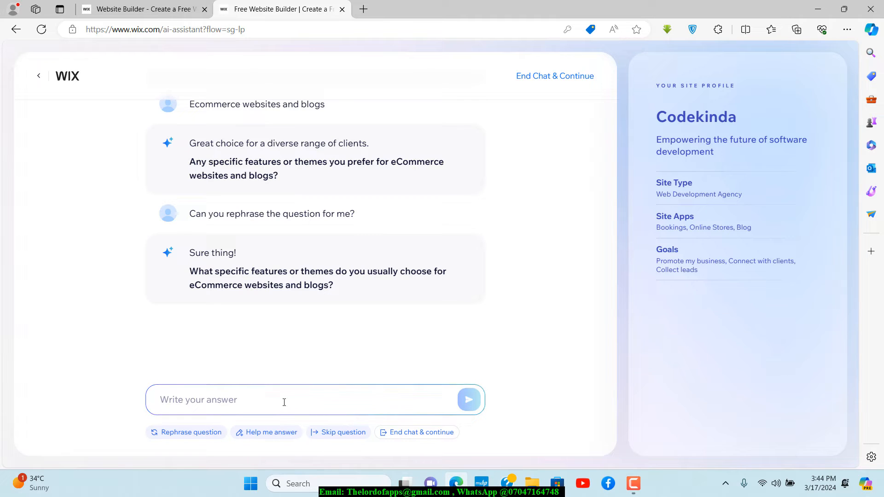
left_click(265, 433)
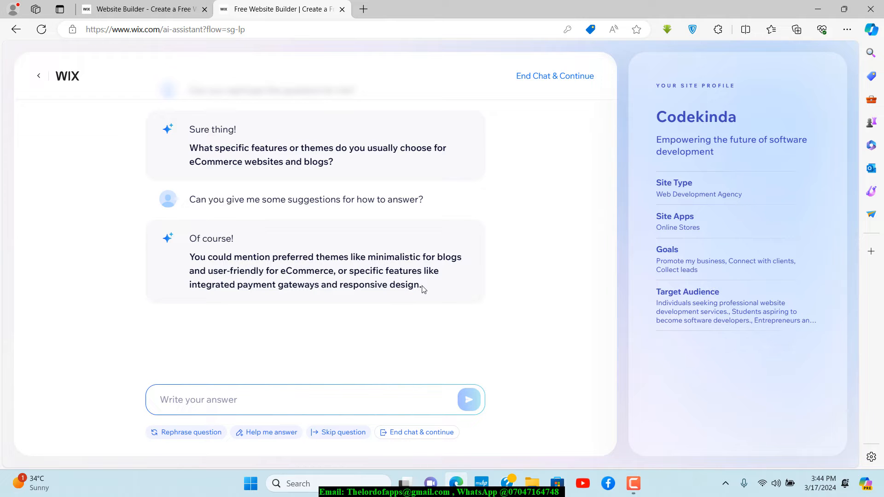
left_click_drag(422, 286, 369, 260)
key("ctrl+c")
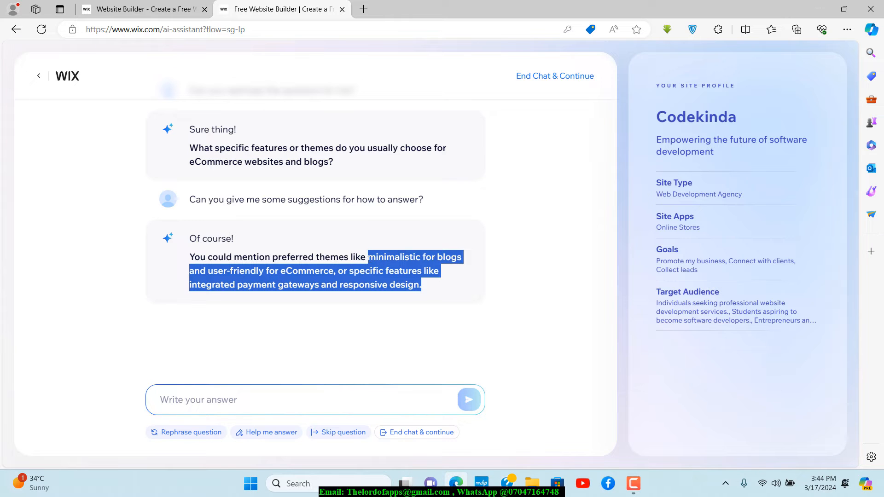
Submit the answer "I want minimalistic design for blogs and user-friendly for eCommerce, or specific features like integrated payment gateways and responsive design.".
left_click(178, 402)
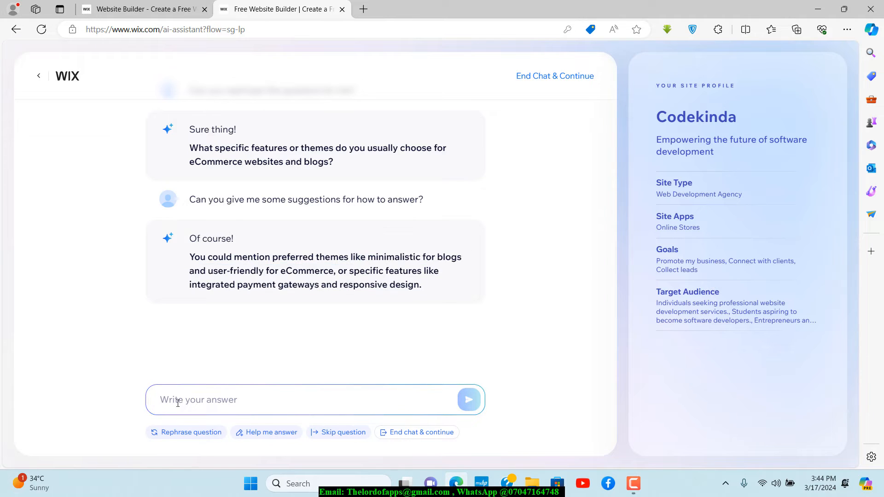
type("I wan")
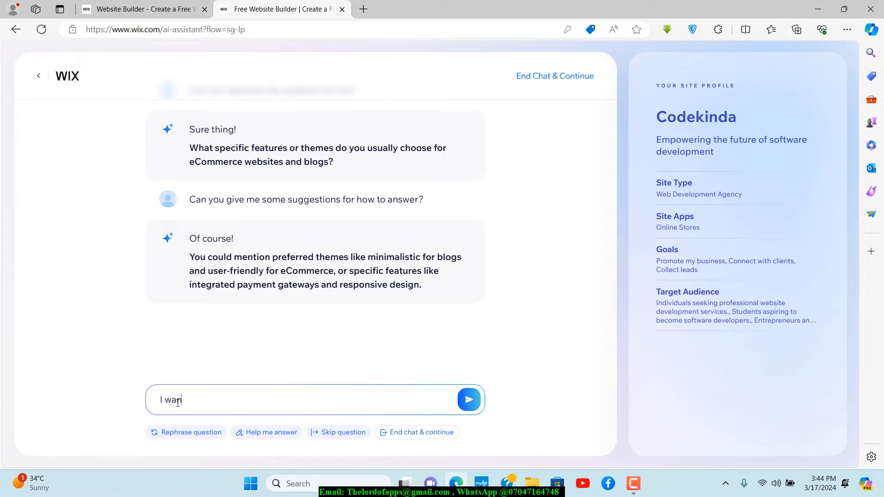
type("t")
key("ctrl+v")
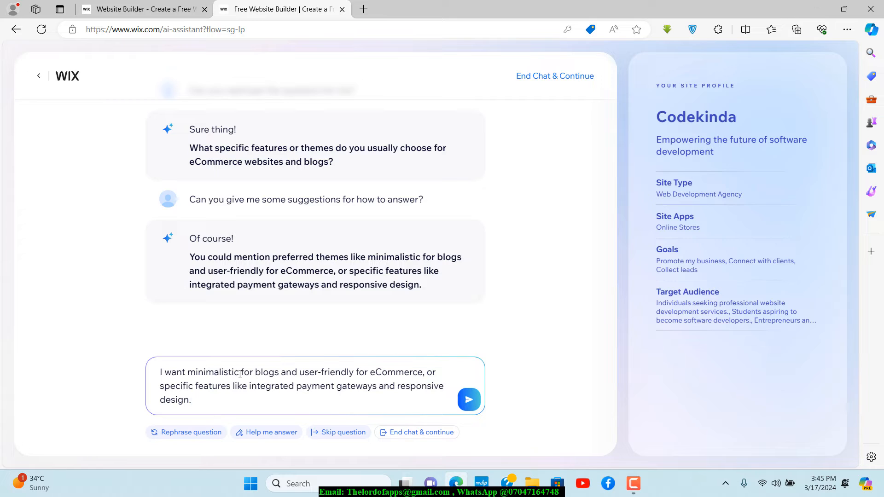
type("des")
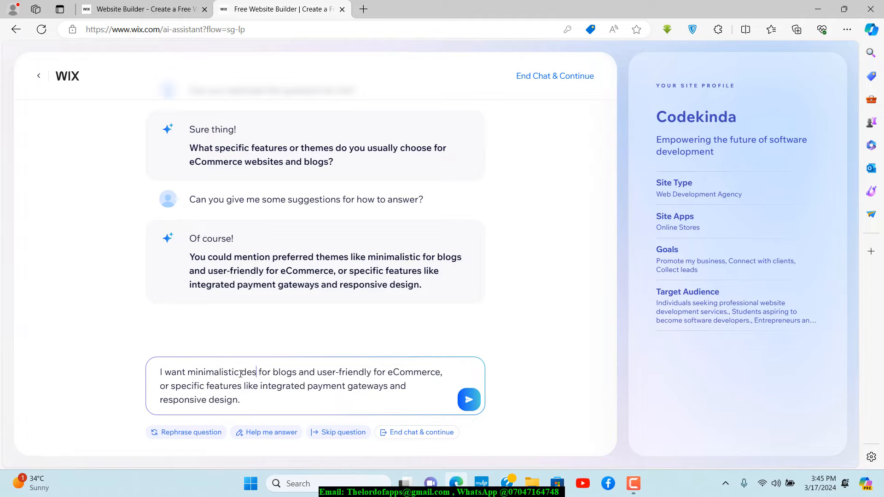
type("ign")
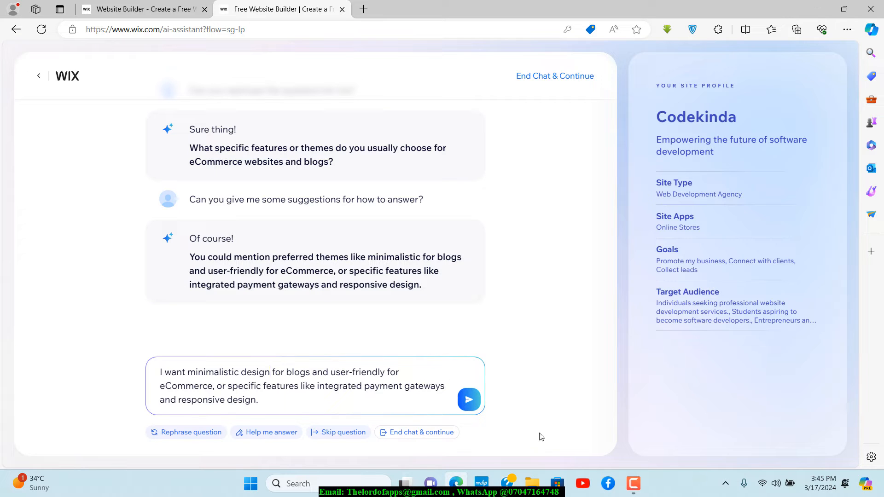
left_click(469, 400)
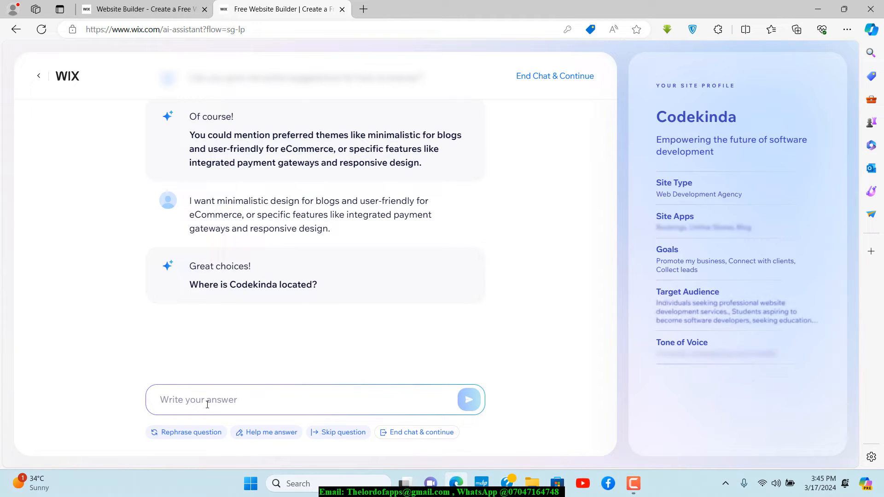
Answer the question about where Codekinda is located with "Nigeria".
type("Loca")
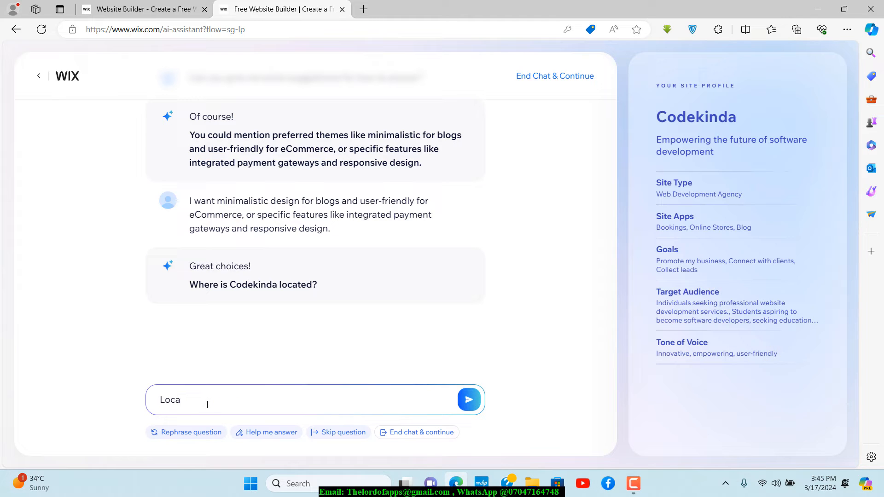
key("BackSpace")
key("BackSpace")
key("BackSpace")
key("BackSpace")
type("Nigeria")
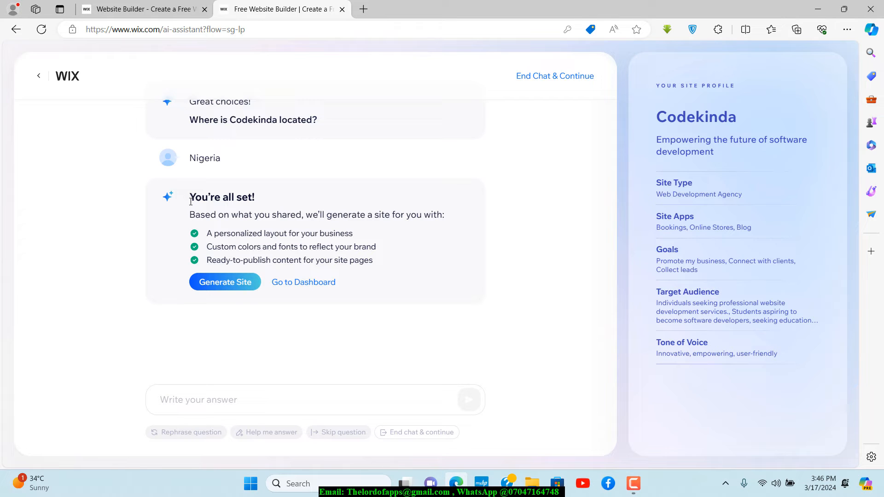
Generate the Codekinda site from the completed site profile.
left_click_drag(191, 201, 271, 203)
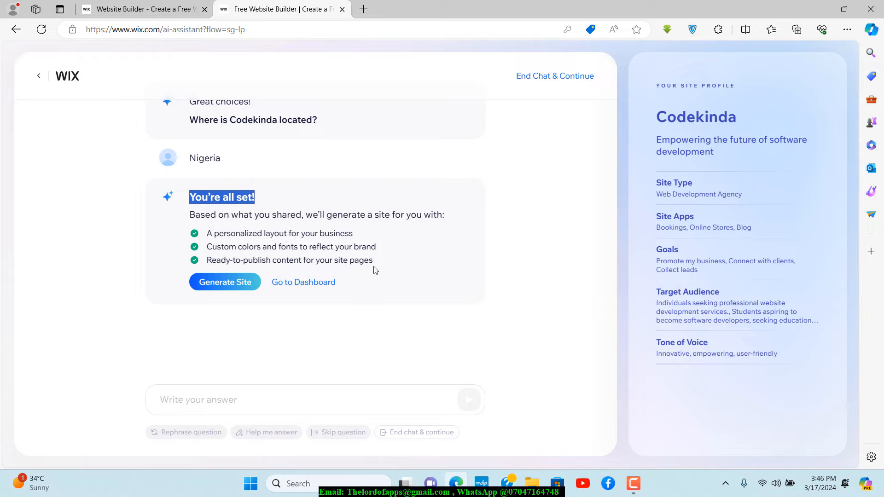
left_click_drag(375, 269, 206, 275)
left_click(254, 366)
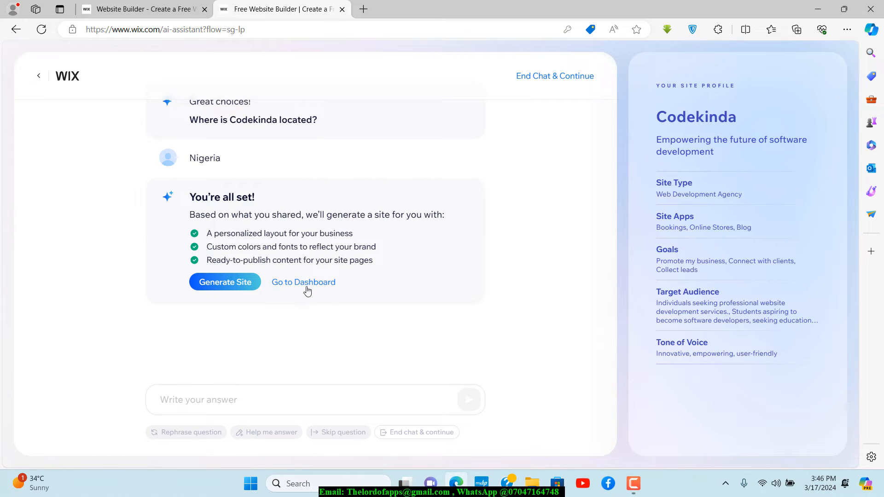
left_click(217, 288)
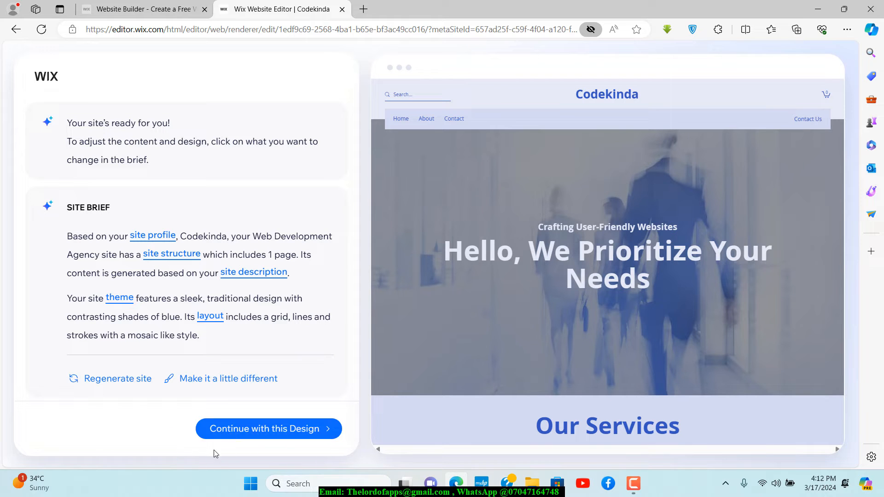
Regenerate the site design, and have the new version made a little different.
left_click(312, 429)
left_click(121, 382)
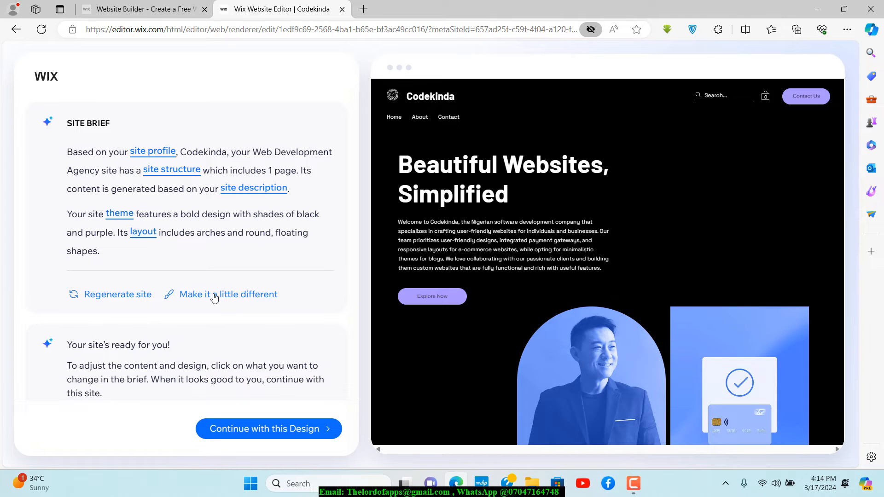
left_click(232, 296)
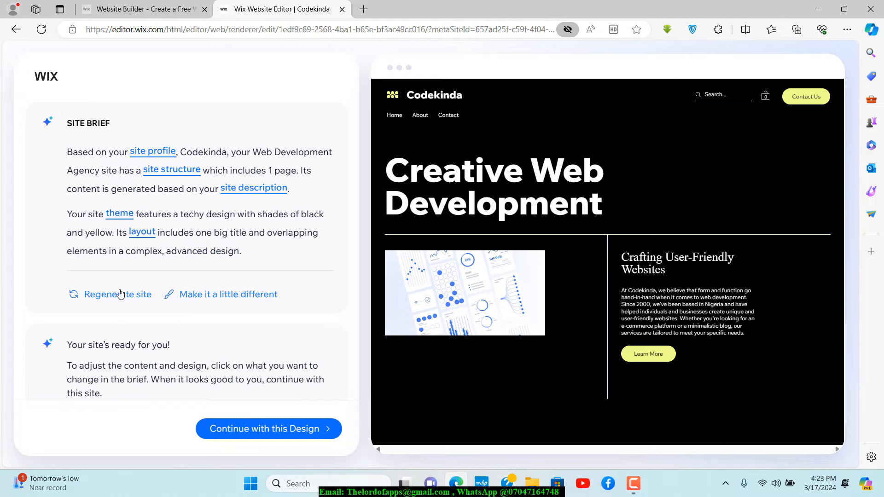
Accept the current site design and continue to the editor without setting up the suggested custom domain.
left_click(278, 435)
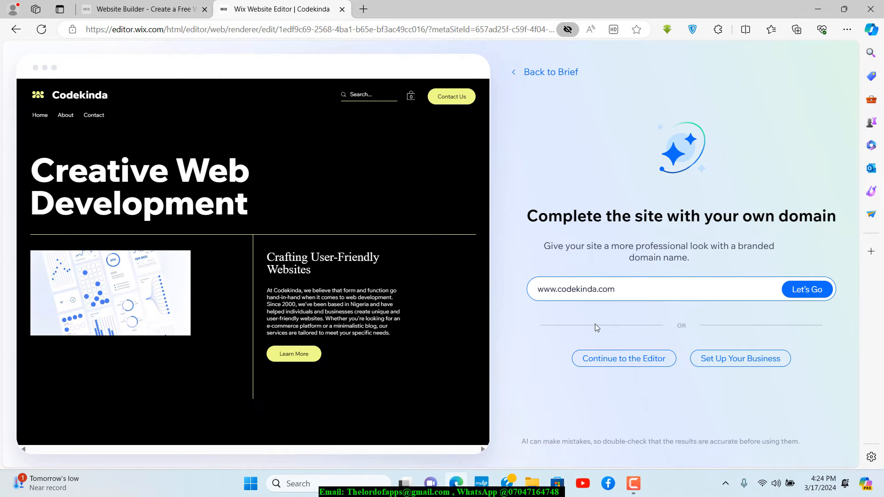
left_click_drag(609, 291, 545, 288)
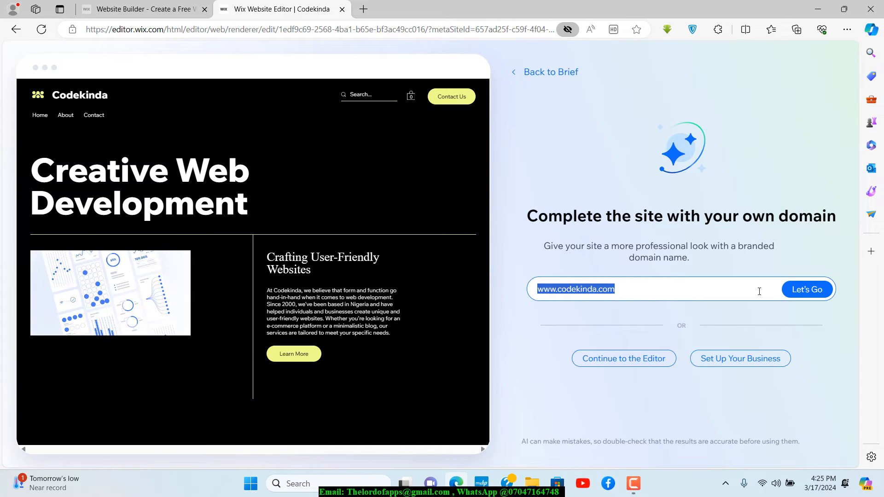
left_click(819, 253)
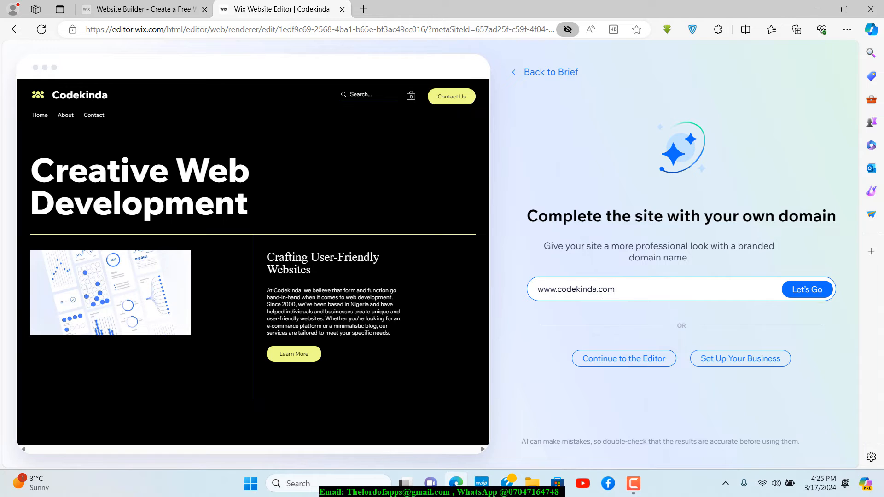
left_click_drag(614, 292, 537, 291)
left_click(545, 313)
left_click(619, 360)
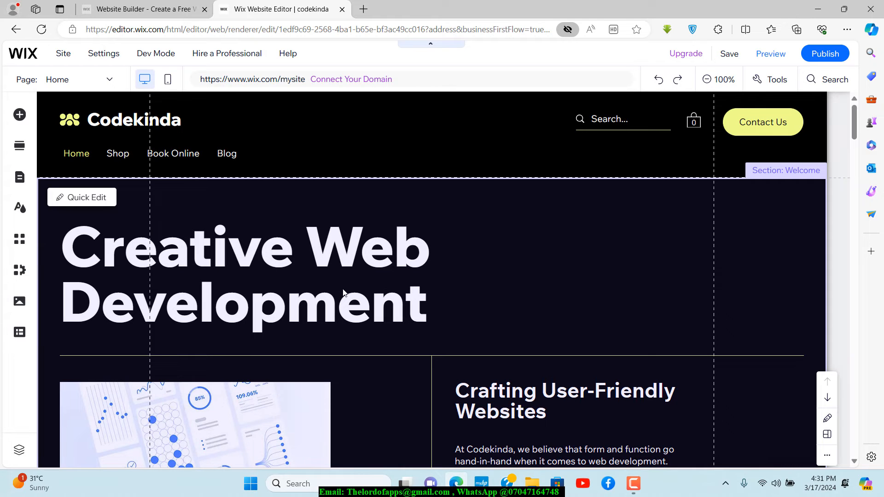
left_click(791, 166)
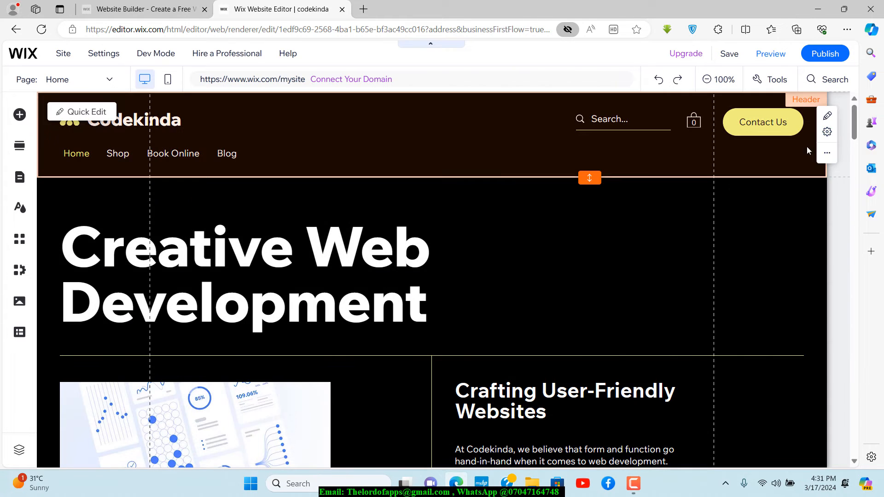
mouse_move(855, 123)
left_mouse_down()
mouse_move(856, 140)
mouse_move(857, 124)
left_mouse_up()
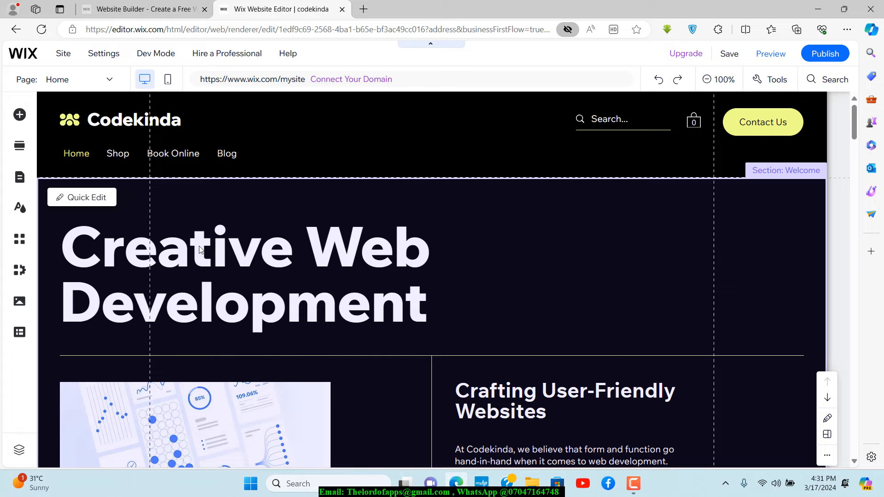
Try to remove the word "Creative" from the "Creative Web Development" heading in the Welcome section.
left_click(217, 252)
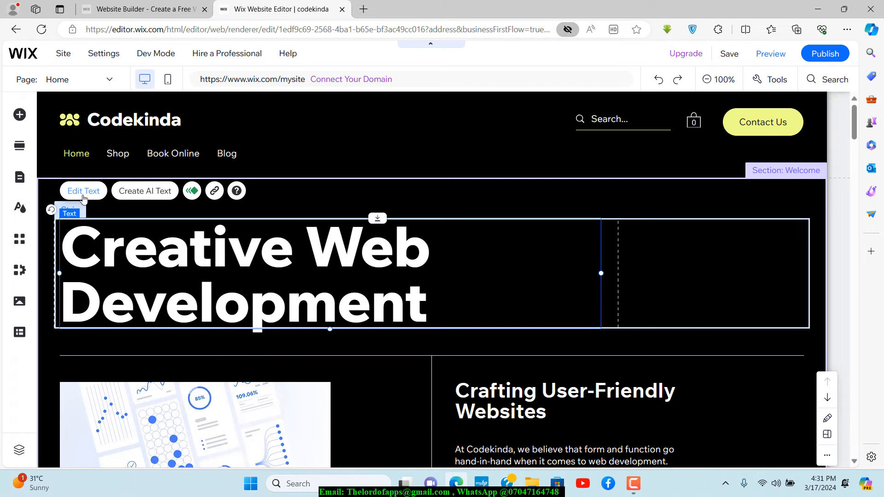
left_click(174, 253)
left_click(297, 255)
left_click(89, 191)
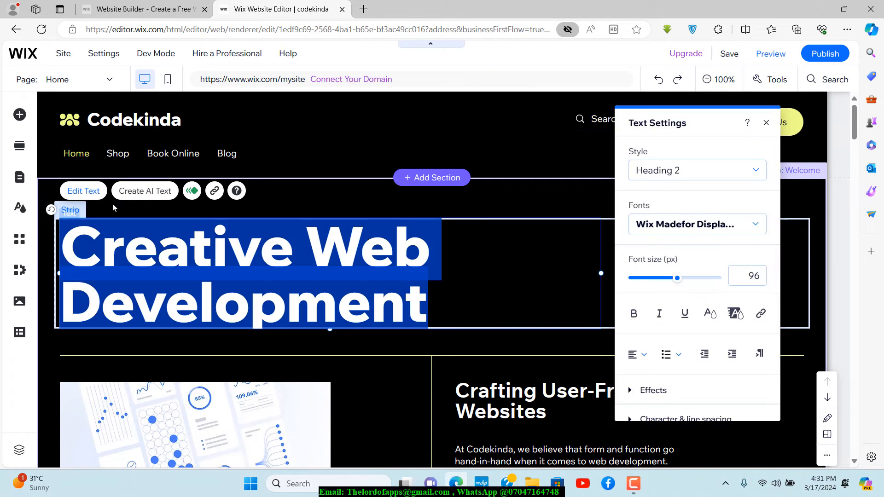
double_click(183, 251)
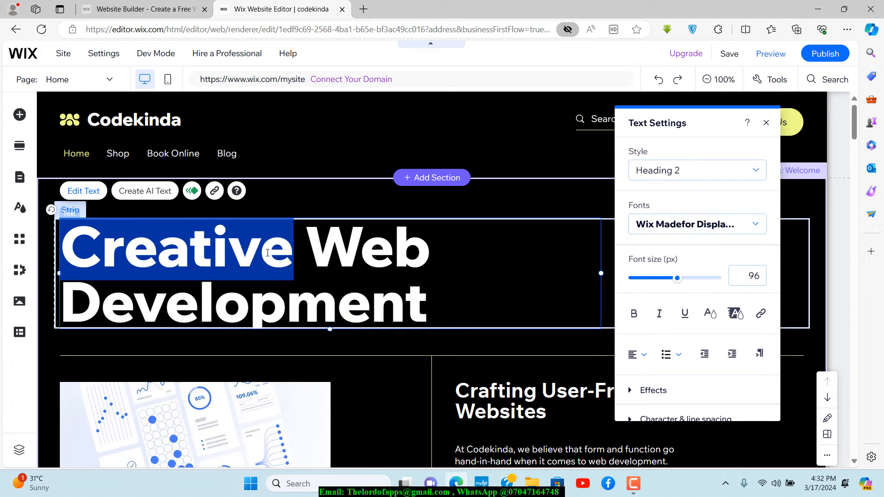
key("Right")
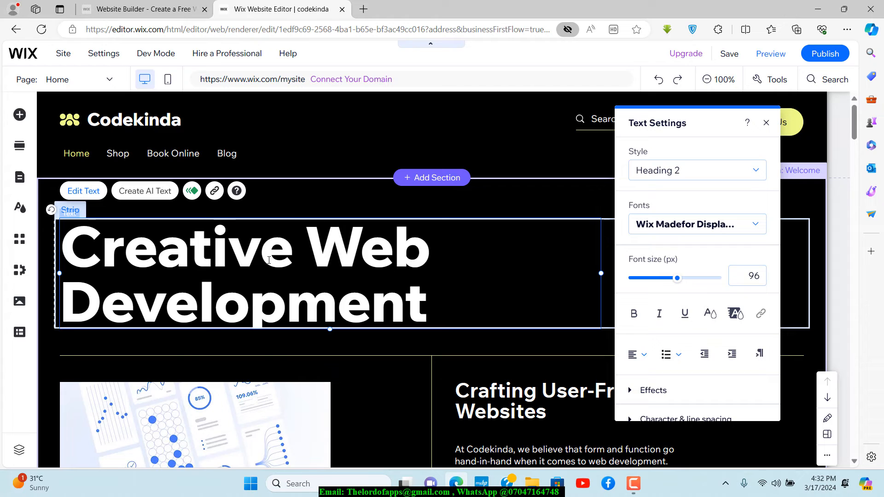
key("BackSpace")
key("BackSpace")
key("BackSpace")
key("BackSpace")
key("BackSpace")
key("BackSpace")
key("BackSpace")
key("BackSpace")
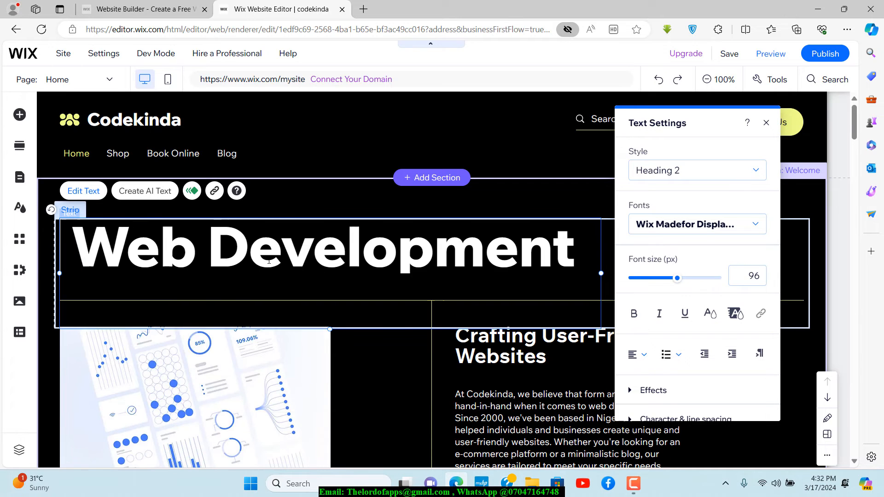
Undo the removal of "Creative" from the heading and close the text settings.
key("ctrl+z")
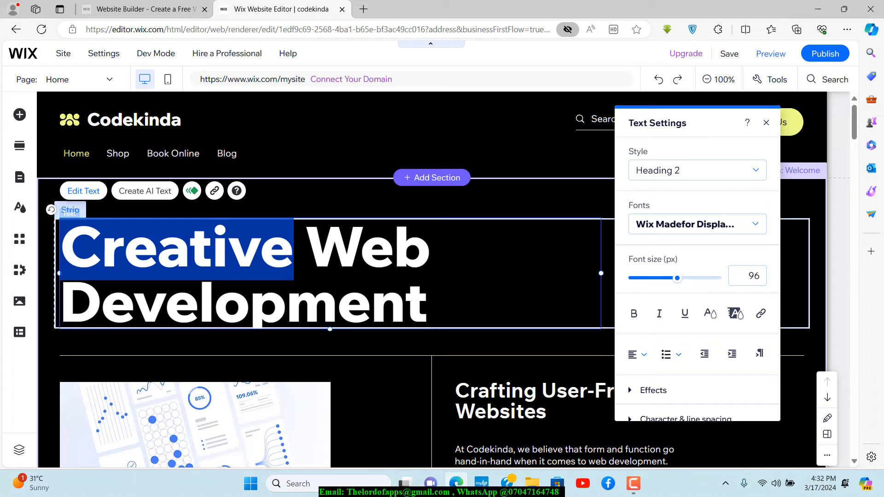
left_click(431, 250)
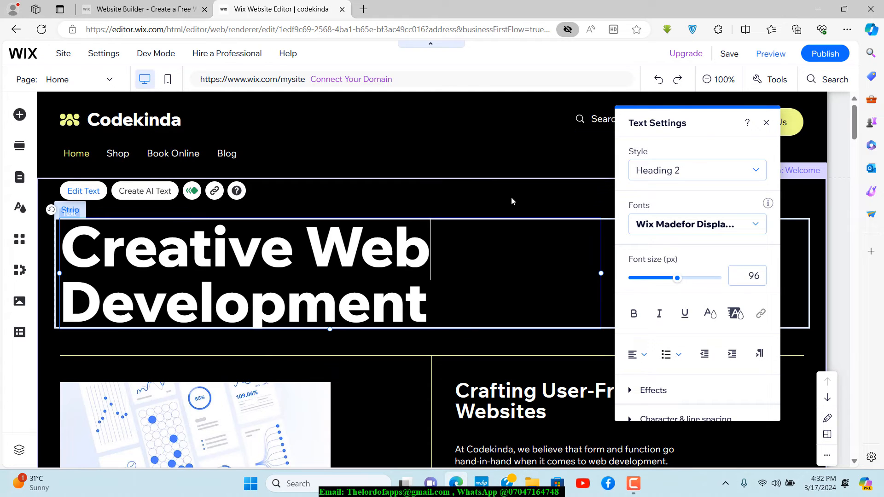
left_click(766, 123)
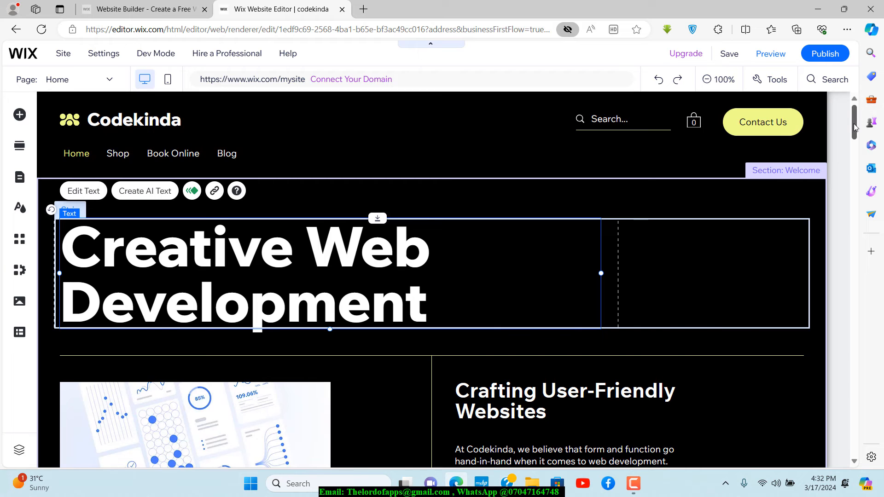
Preview the desktop version of the site and examine the whole home page from the heading down to the newsletter footer.
left_click_drag(854, 128, 868, 78)
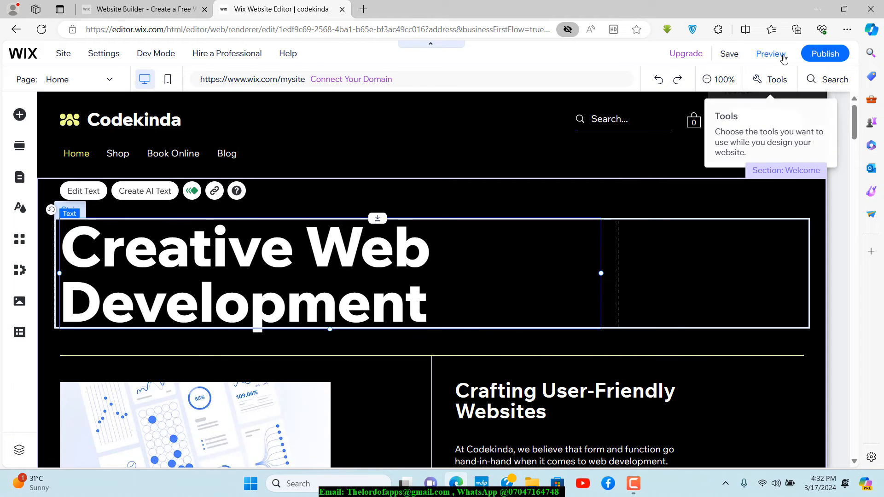
left_click(778, 55)
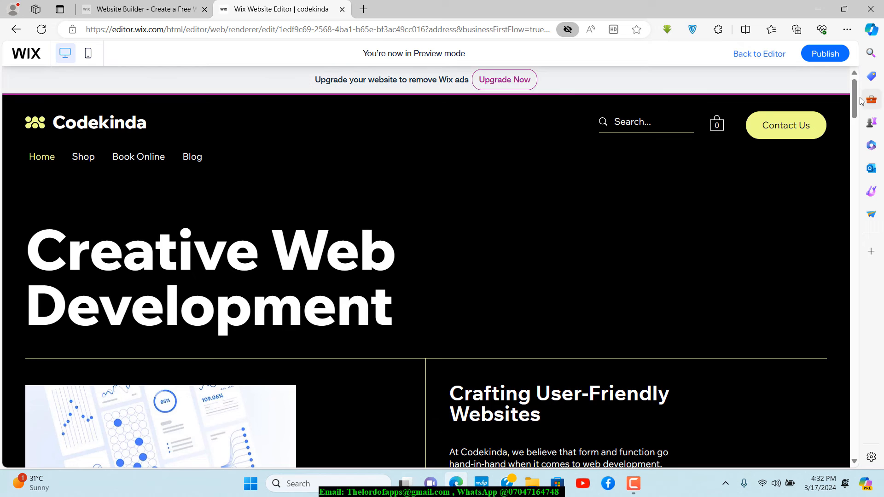
left_click_drag(855, 96, 878, 84)
scroll(507, 220, "down", 10)
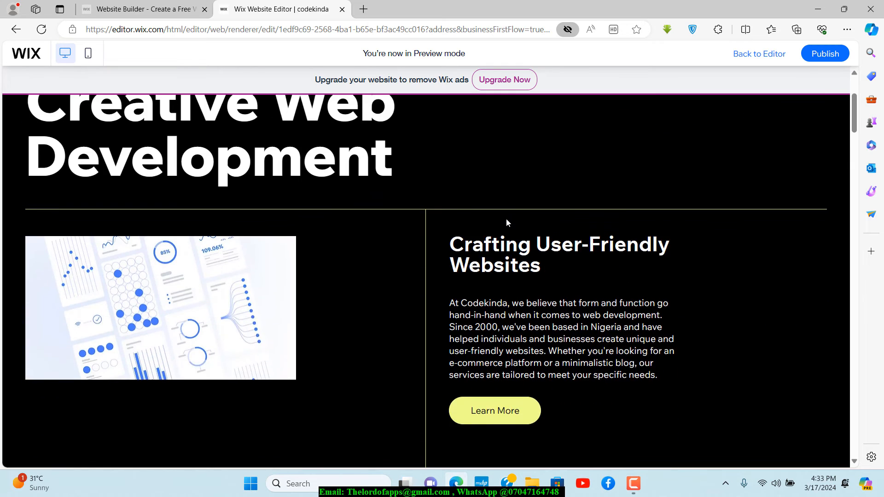
scroll(506, 219, "down", 10)
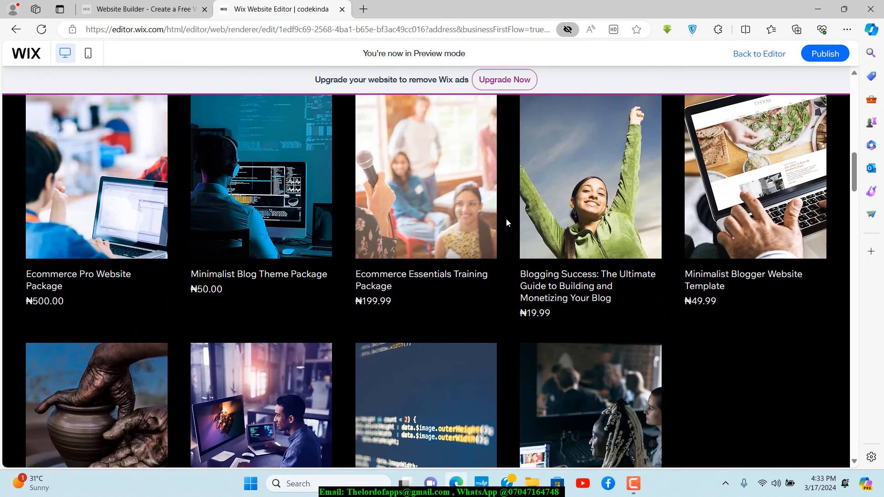
scroll(507, 223, "down", 7)
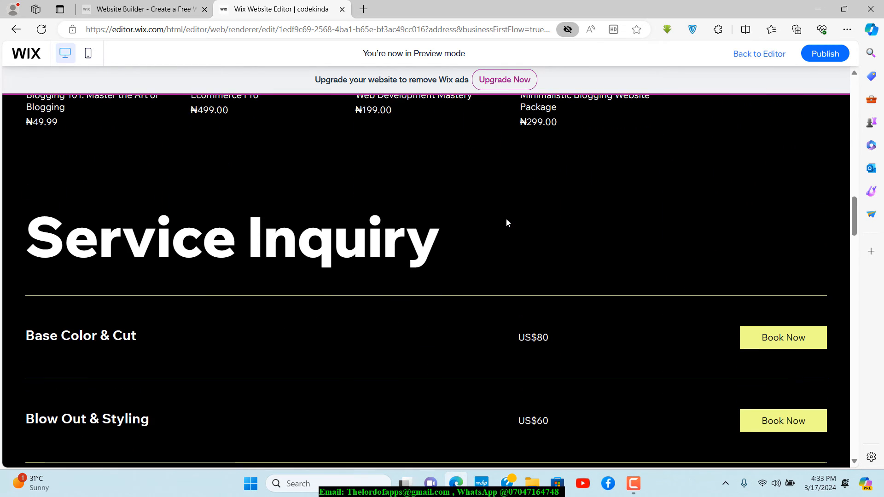
scroll(507, 223, "down", 6)
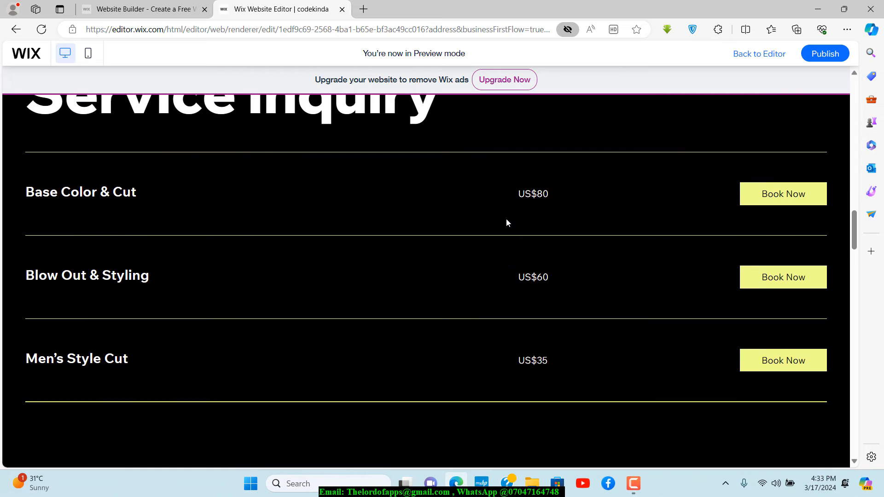
scroll(506, 222, "down", 6)
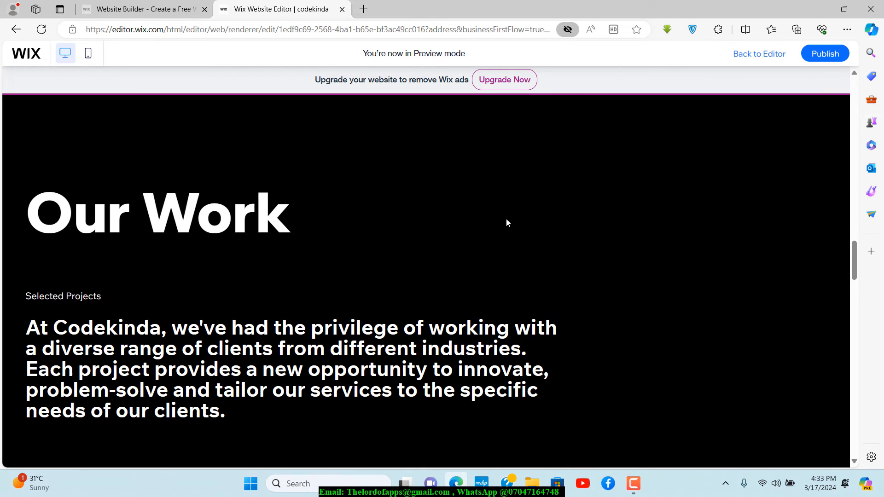
scroll(506, 223, "down", 8)
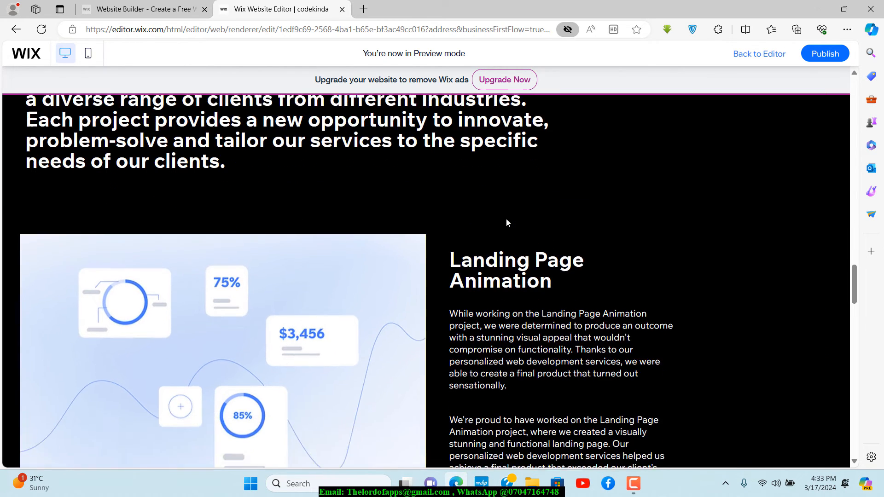
scroll(507, 219, "down", 2)
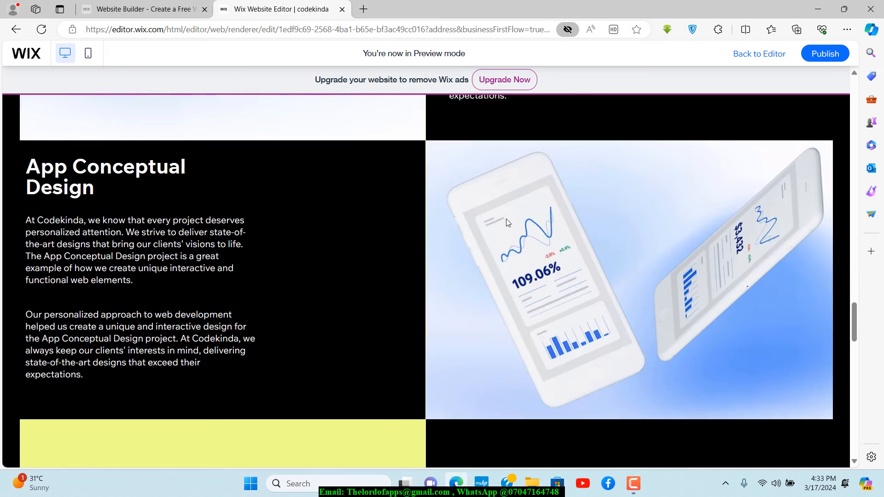
scroll(506, 222, "down", 7)
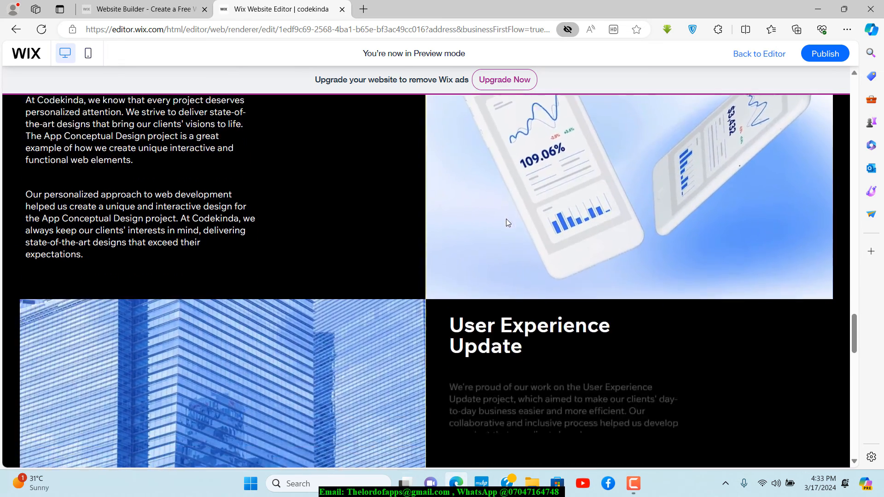
scroll(507, 222, "down", 3)
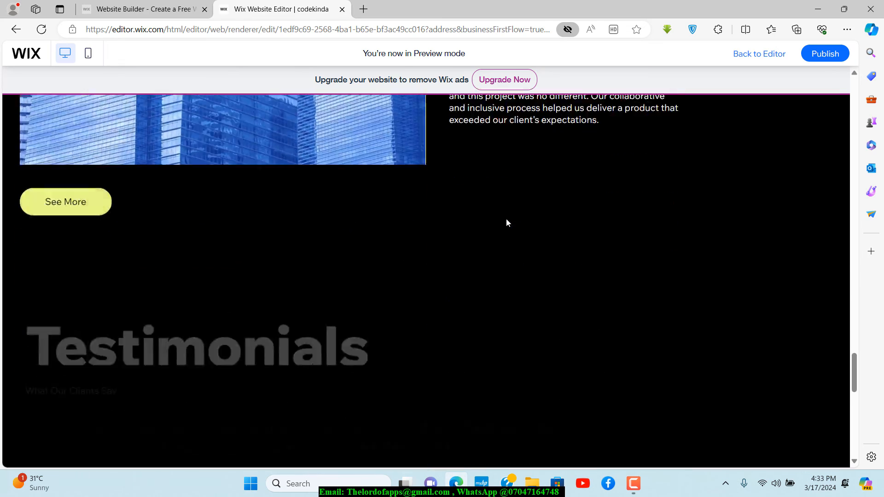
scroll(506, 222, "down", 4)
scroll(507, 222, "down", 5)
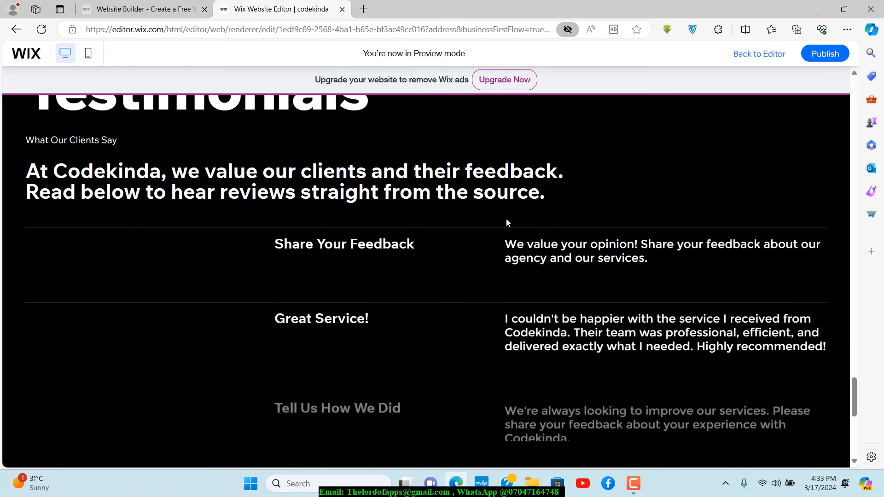
scroll(507, 223, "down", 4)
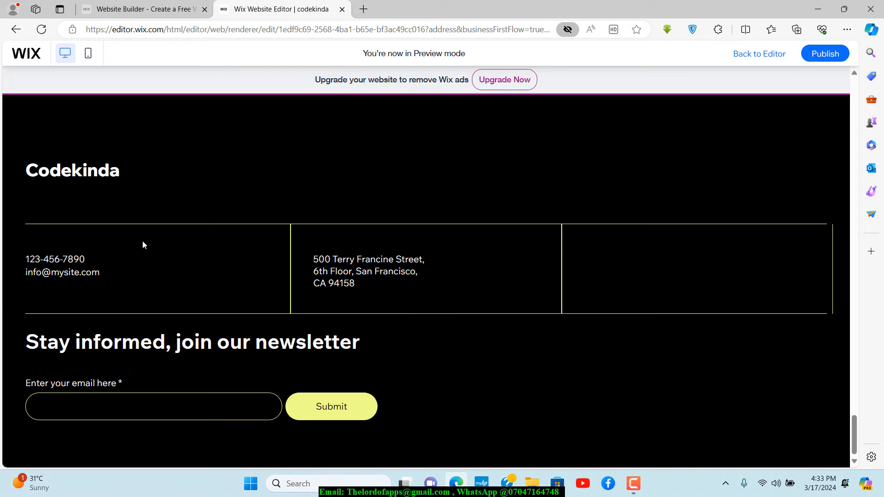
Switch the preview to the mobile version and examine the home page from its heading through the product listings.
left_click(89, 55)
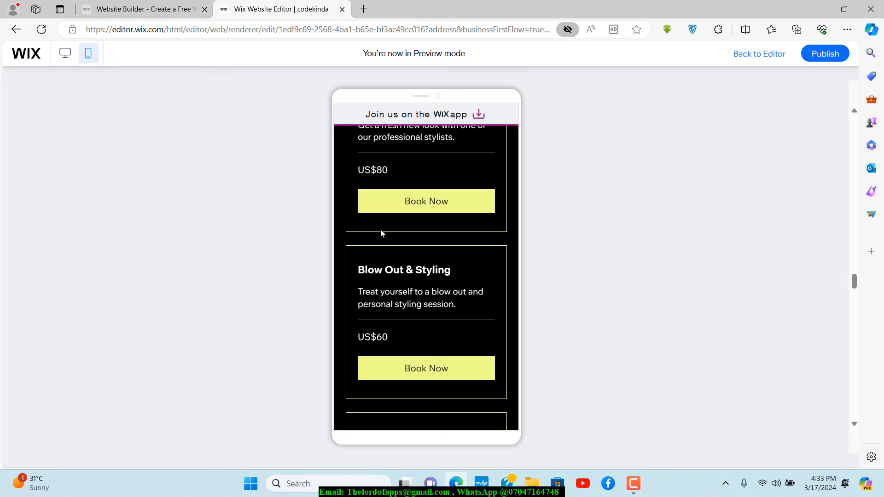
triple_click(484, 302)
left_click(479, 167)
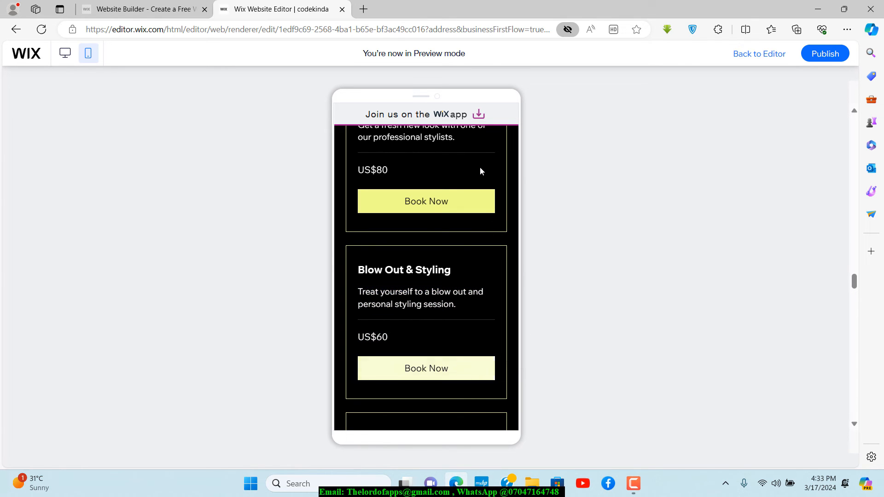
scroll(479, 167, "up", 9)
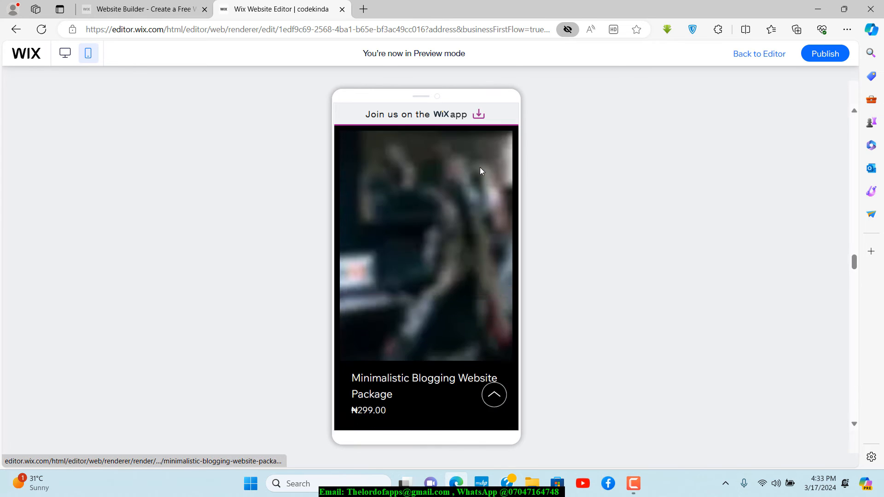
scroll(479, 167, "up", 10)
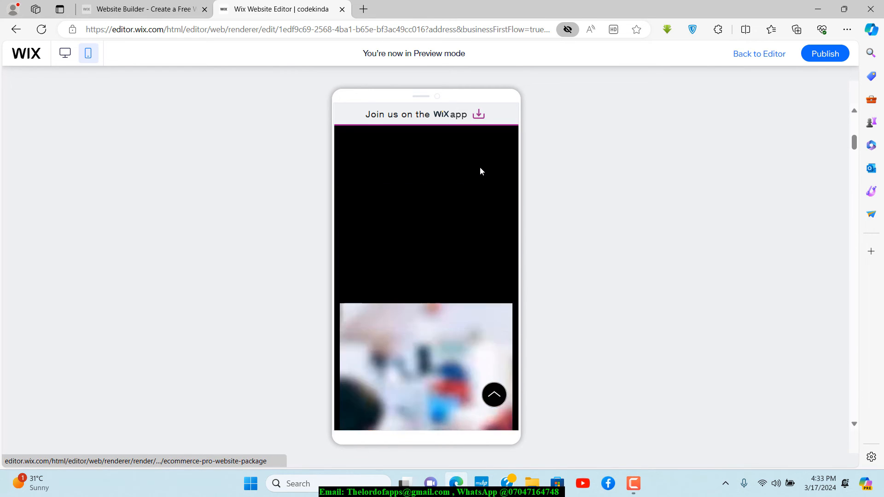
scroll(480, 167, "up", 5)
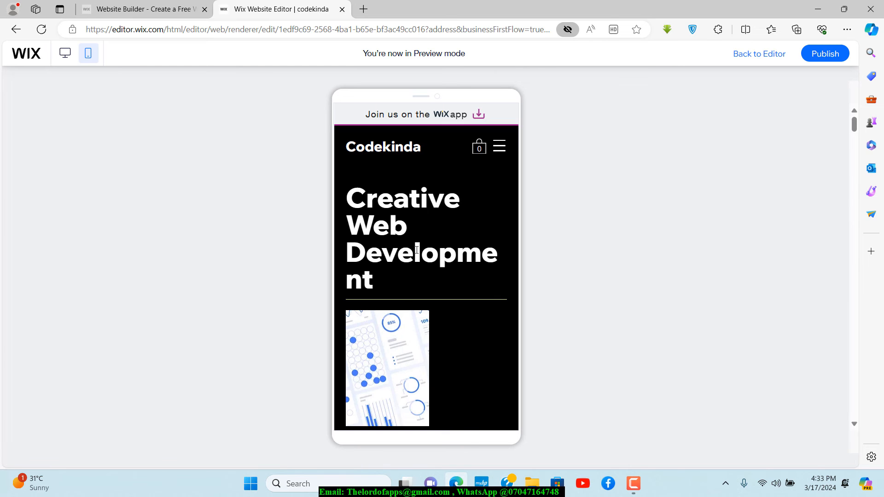
scroll(416, 250, "down", 5)
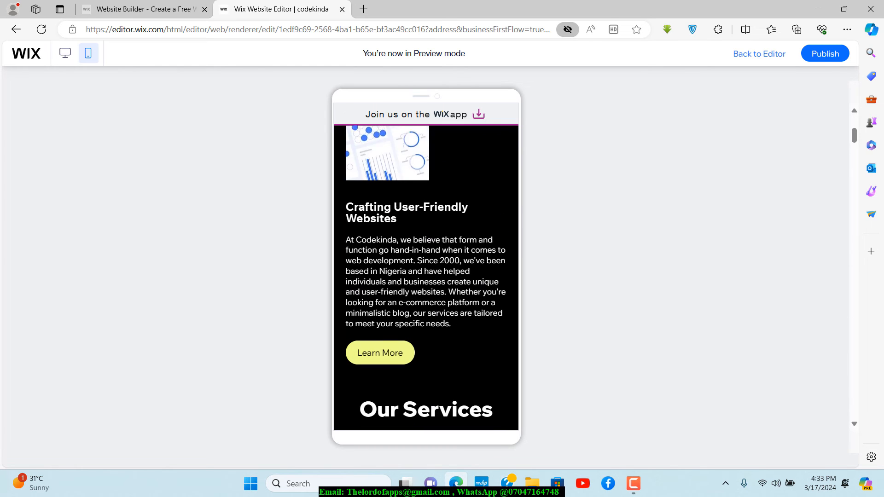
scroll(416, 250, "down", 6)
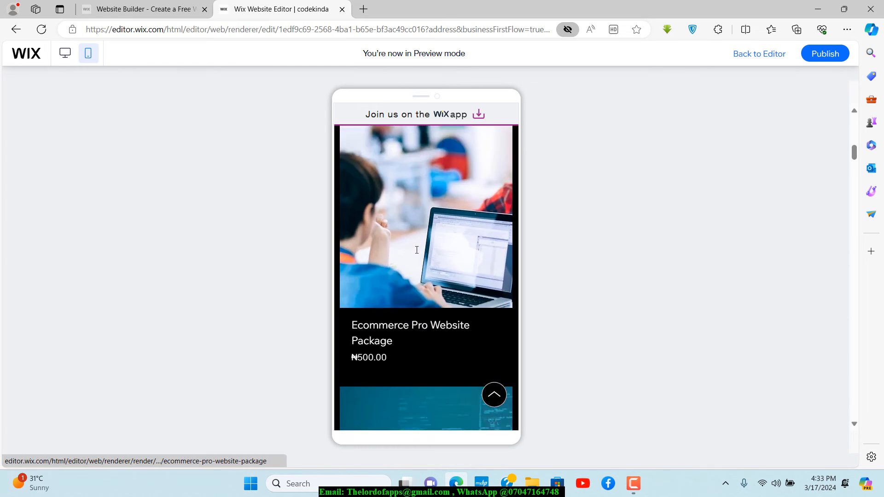
scroll(417, 250, "down", 5)
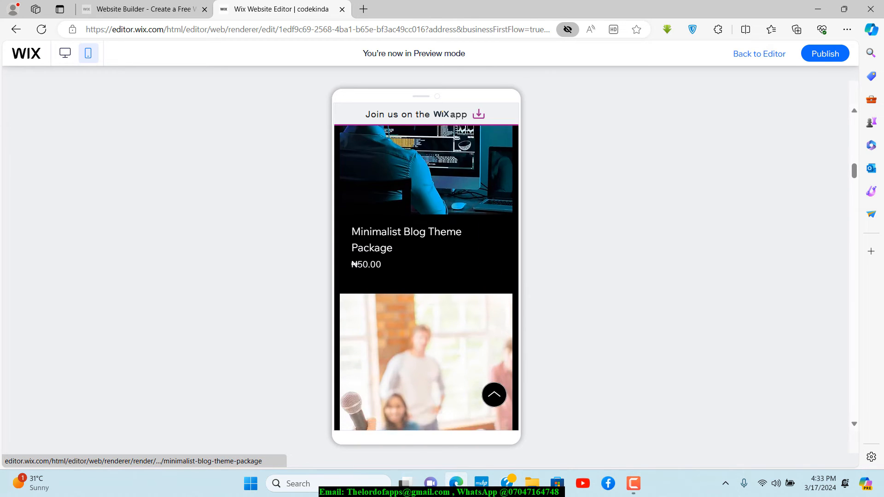
scroll(417, 250, "down", 3)
scroll(417, 250, "down", 5)
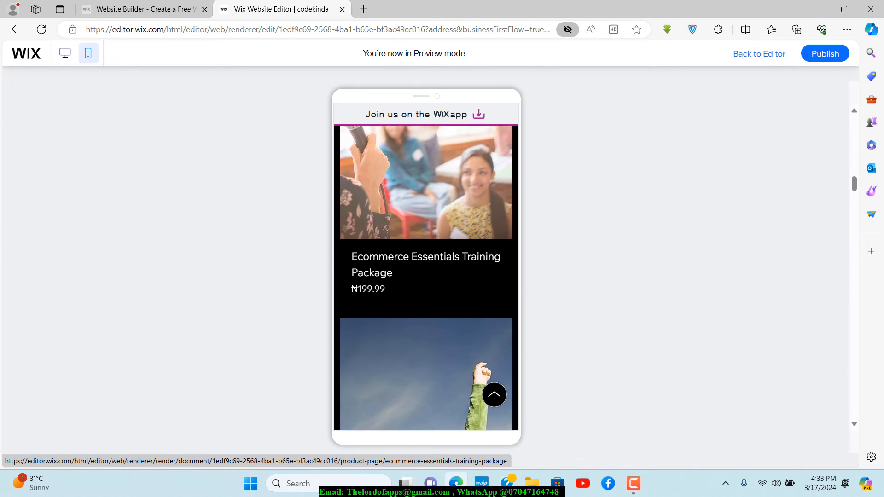
scroll(417, 250, "down", 8)
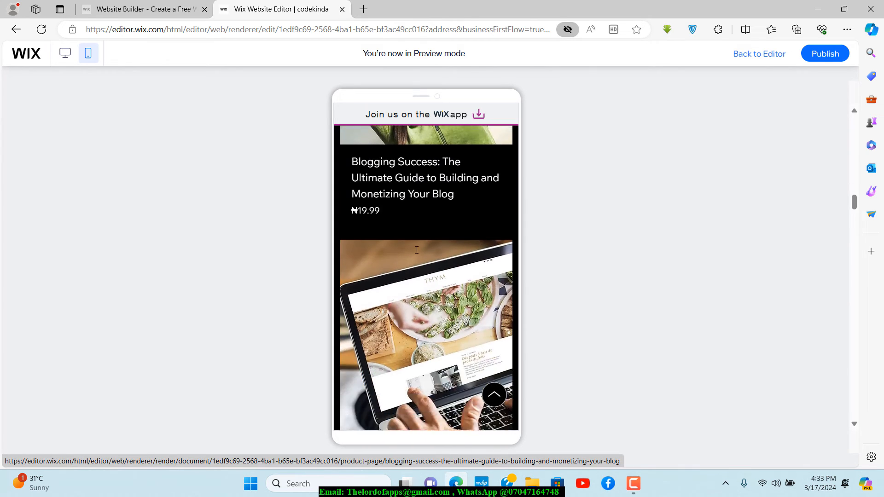
scroll(417, 250, "down", 6)
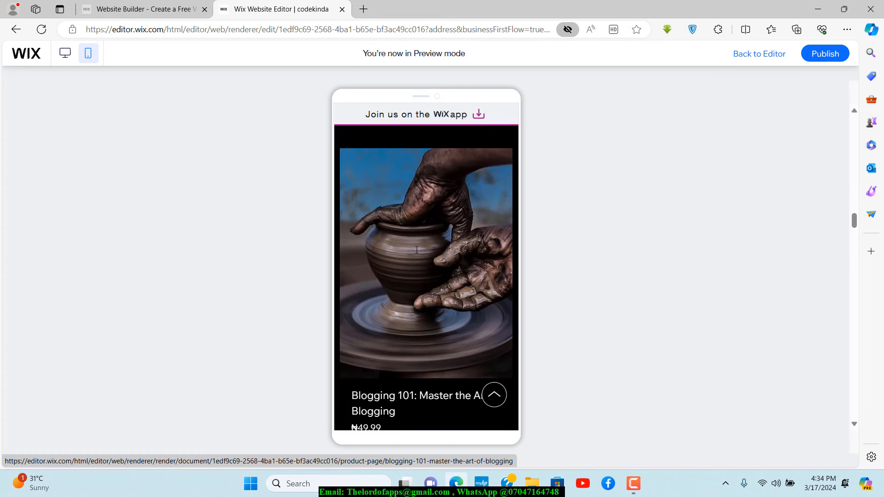
scroll(416, 250, "down", 8)
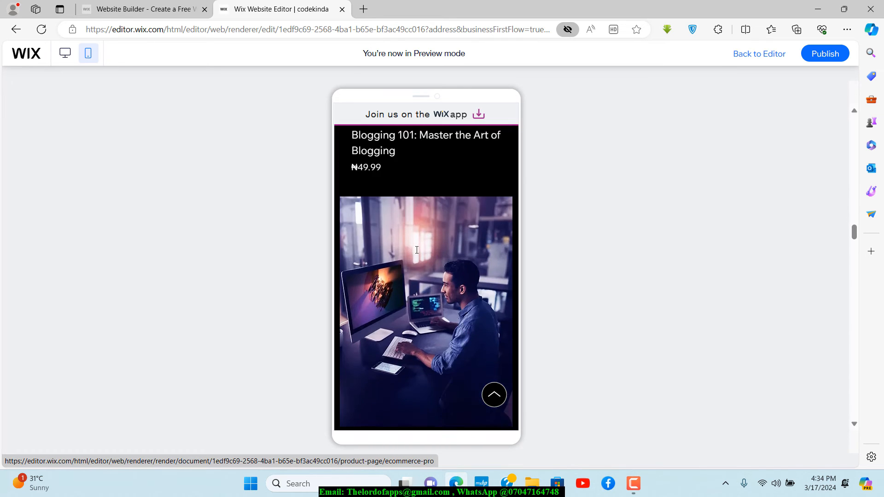
scroll(417, 250, "down", 7)
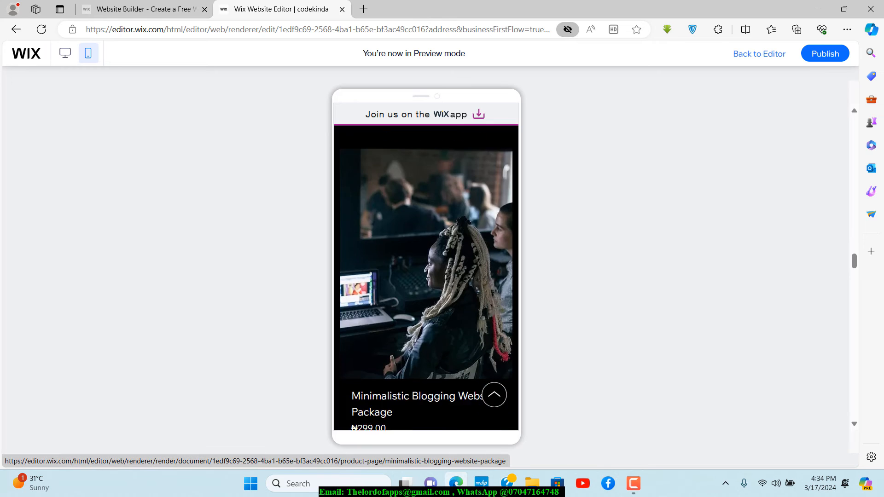
Leave the preview for the editor, skip the mobile site introduction, and return to desktop editing.
left_click(763, 55)
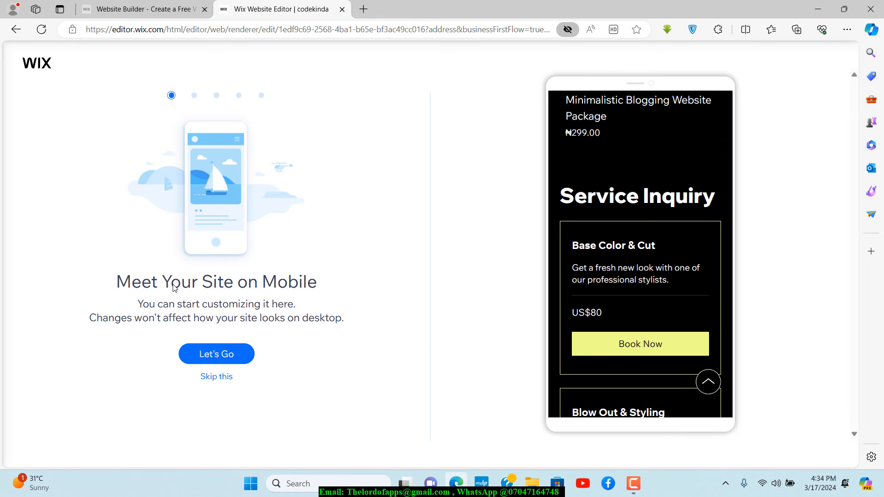
left_click(216, 377)
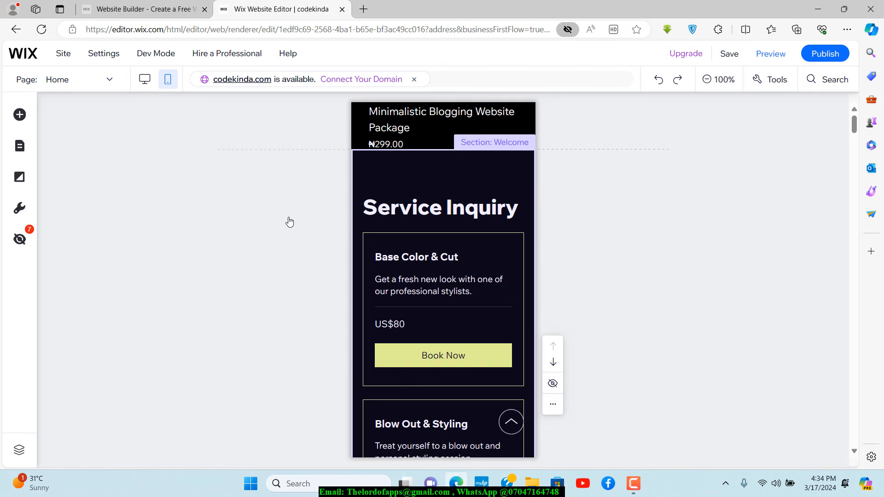
left_click(145, 83)
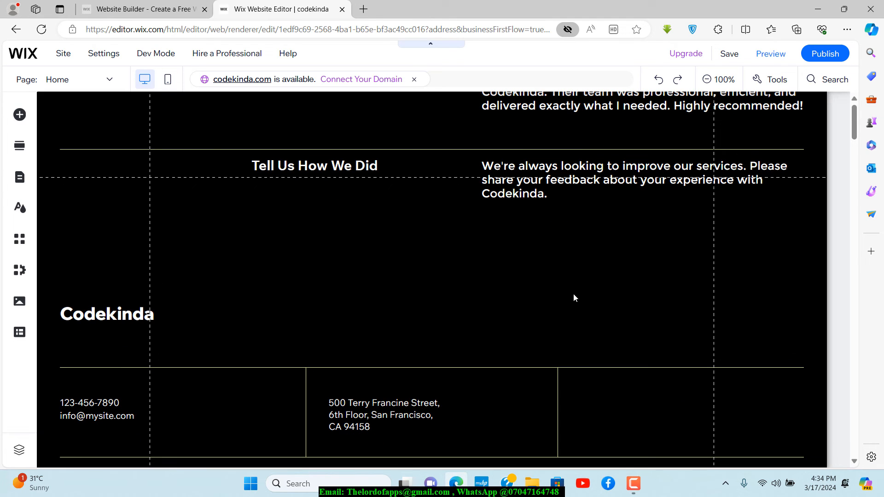
Publish the site and copy its live web address.
left_click(821, 54)
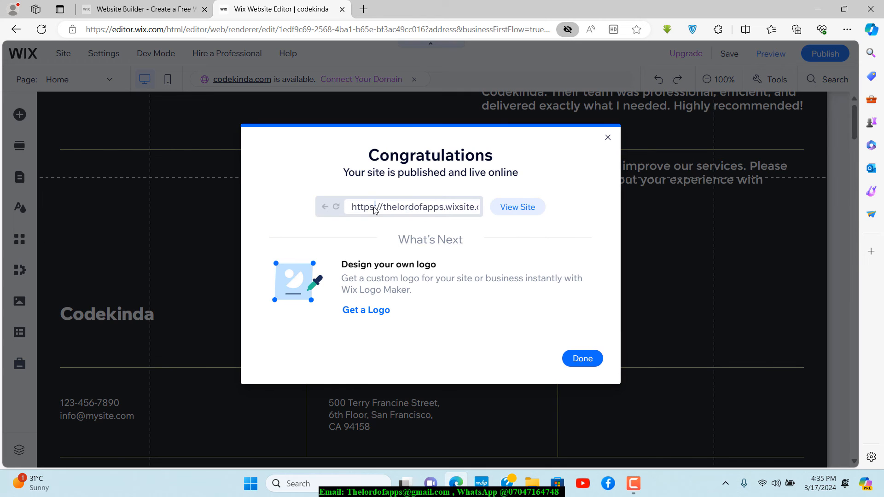
triple_click(447, 208)
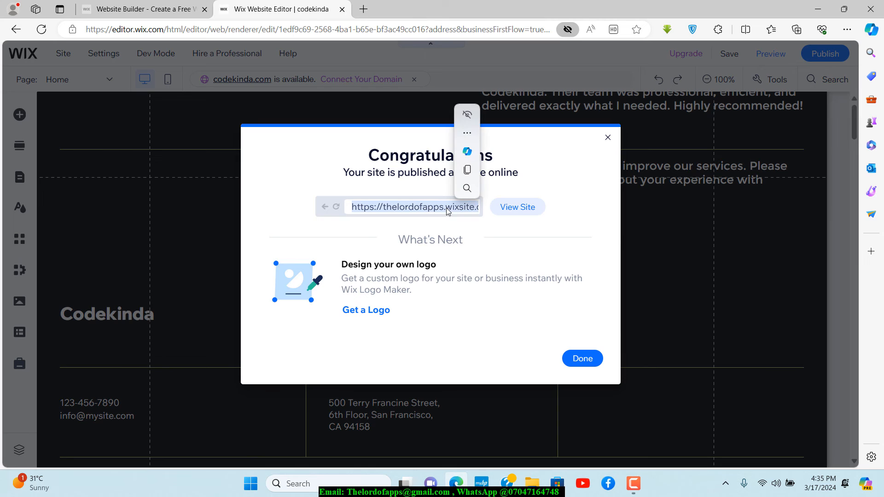
key("ctrl+c")
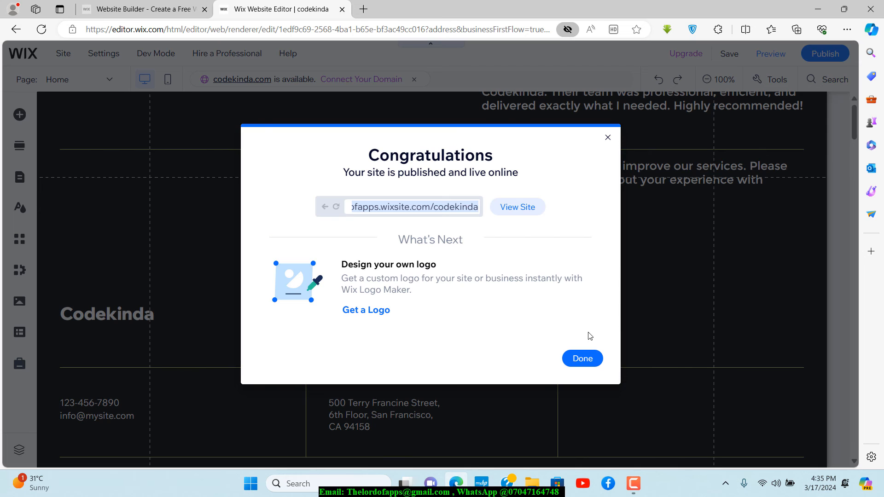
Open the published Codekinda site in the browser and inspect its web address.
left_click(519, 210)
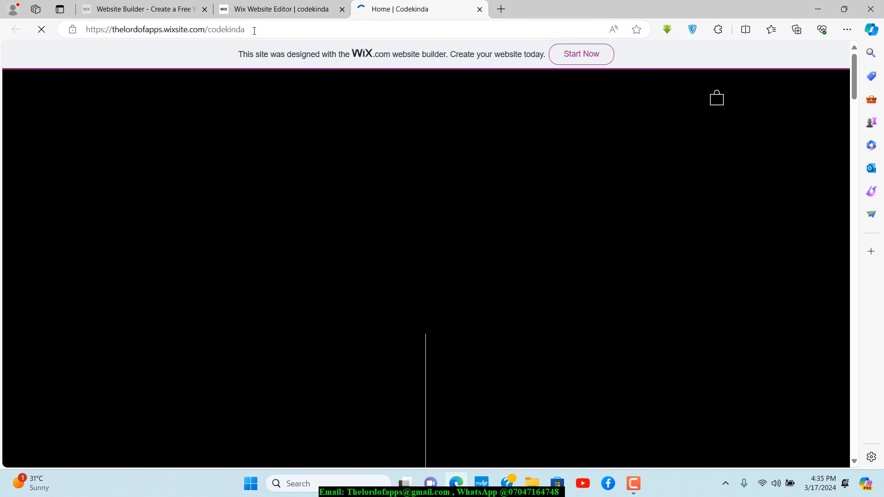
left_click_drag(254, 31, 107, 19)
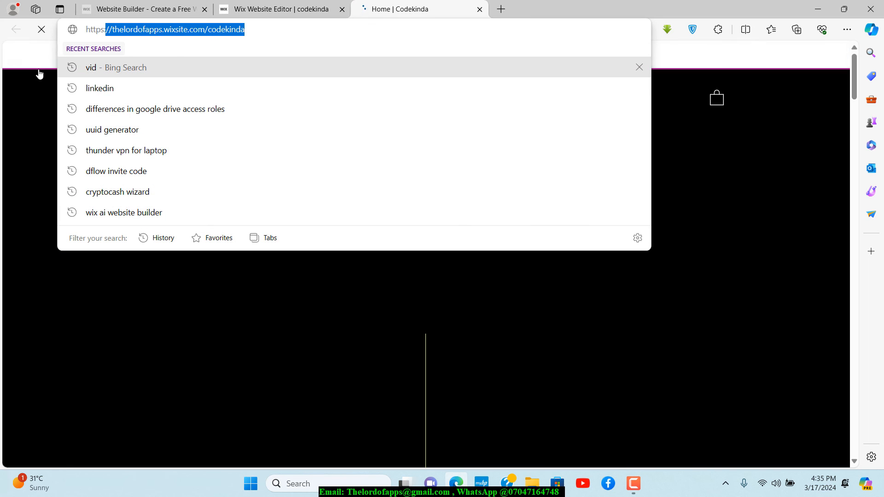
left_click(152, 31)
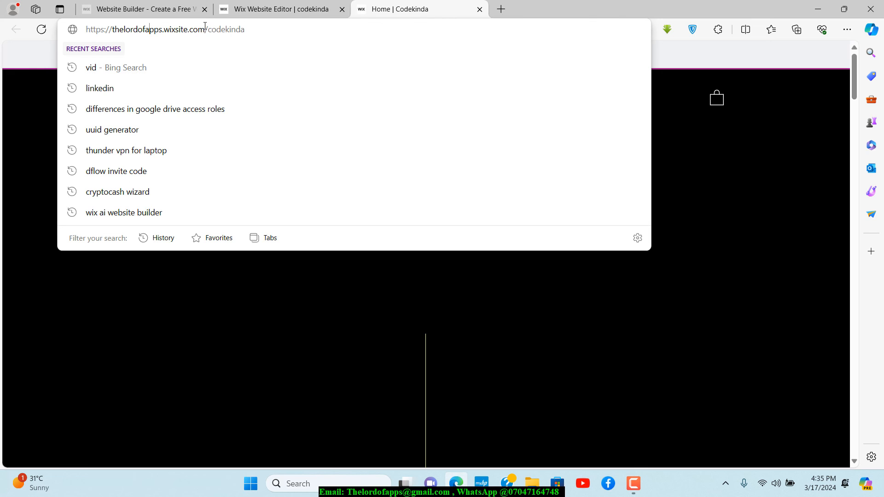
Examine the domain part and the site-name ending of the published site's web address.
left_click_drag(203, 29, 78, 28)
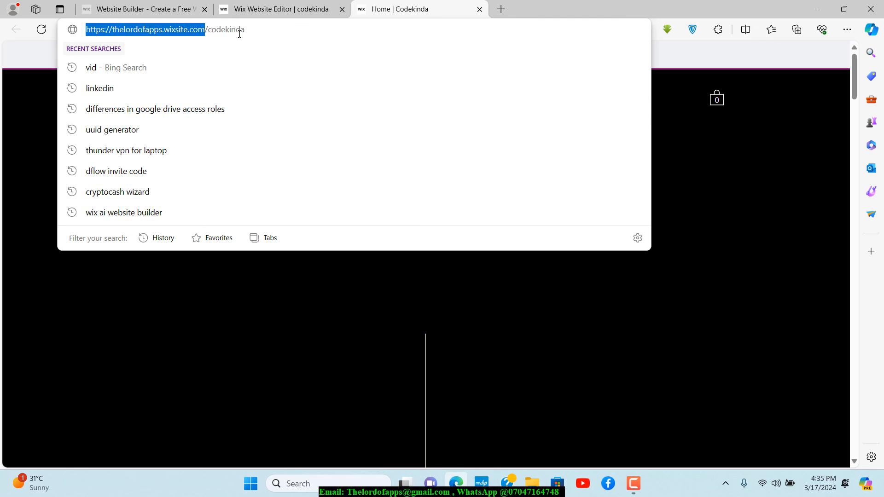
left_click(263, 31)
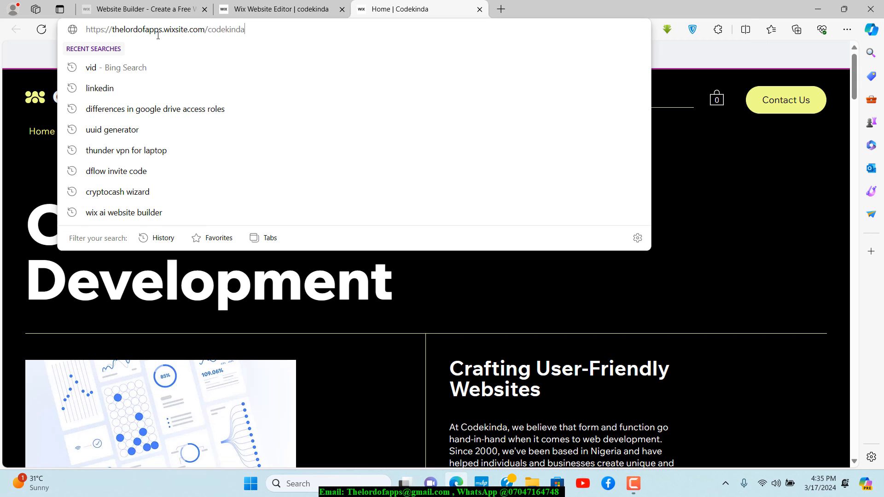
left_click(23, 177)
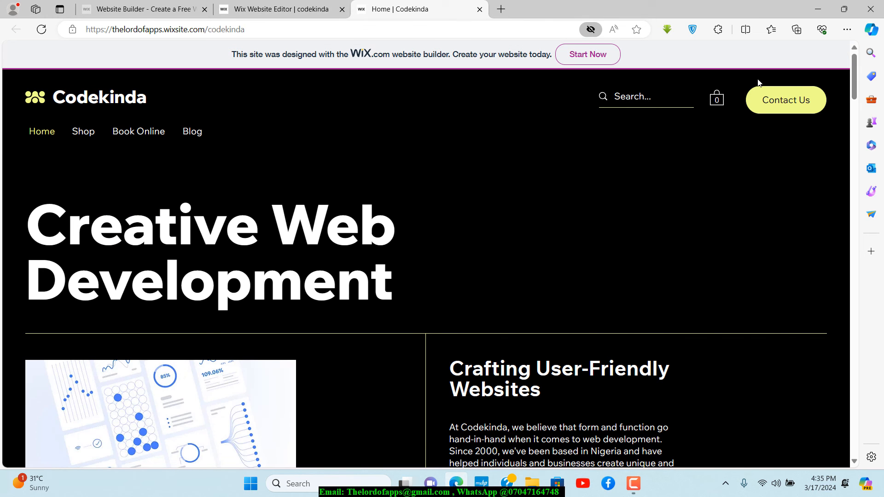
Look through the live Codekinda home page from its heading down to the newsletter sign-up in the footer.
left_click_drag(851, 80, 854, 60)
left_click_drag(855, 90, 857, 427)
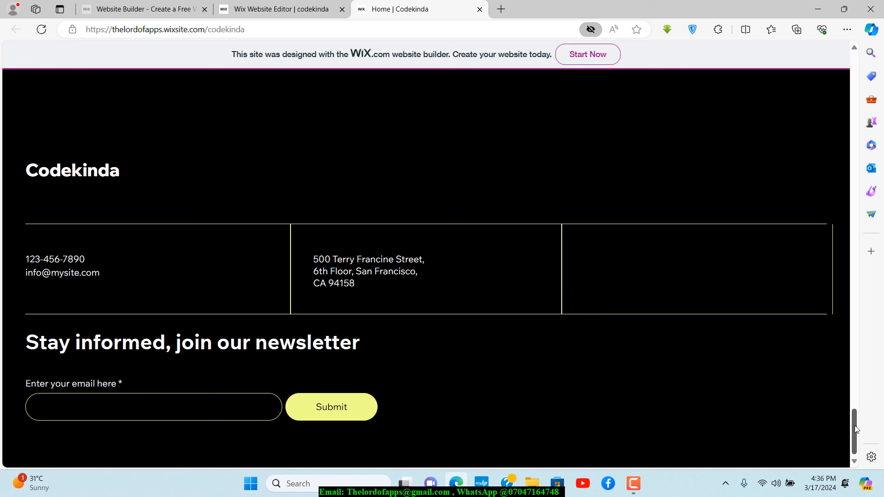
left_click_drag(856, 429, 873, 66)
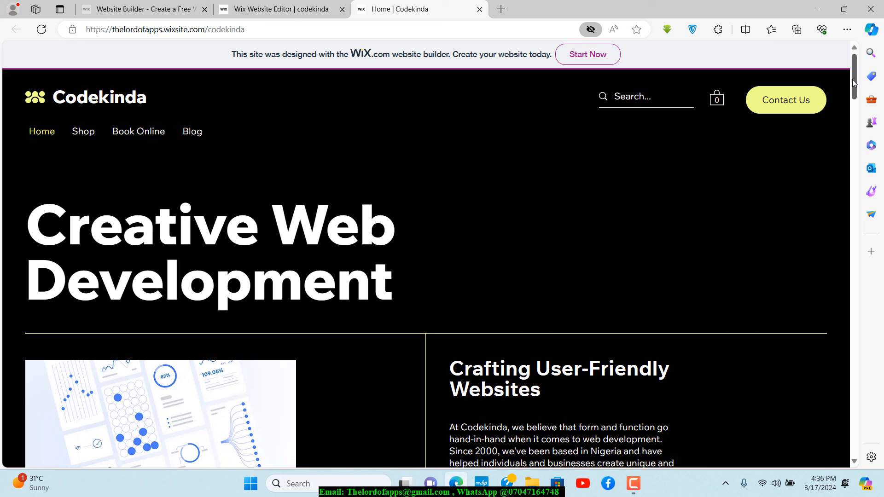
left_click_drag(853, 78, 852, 451)
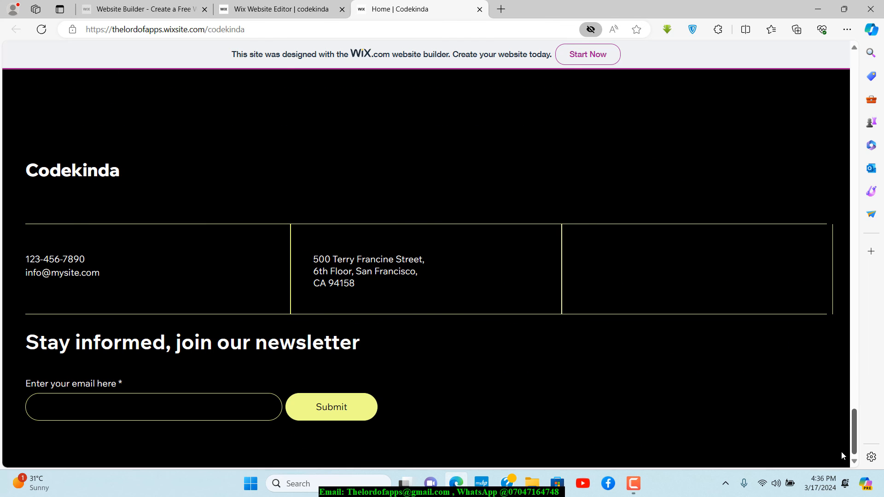
Open gmail.com in a new browser tab and confirm the Wix account's email address from the "Confirm Your Email and Get Started" message.
left_click(501, 9)
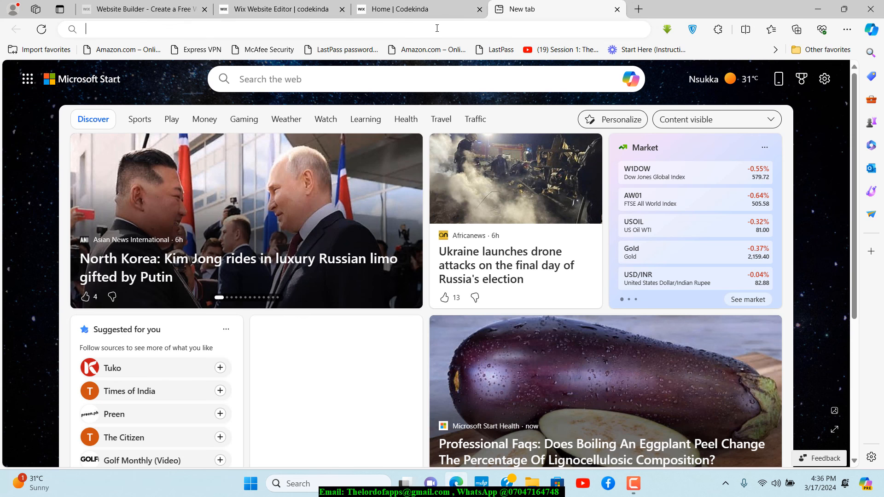
type("gmail.com")
key("Return")
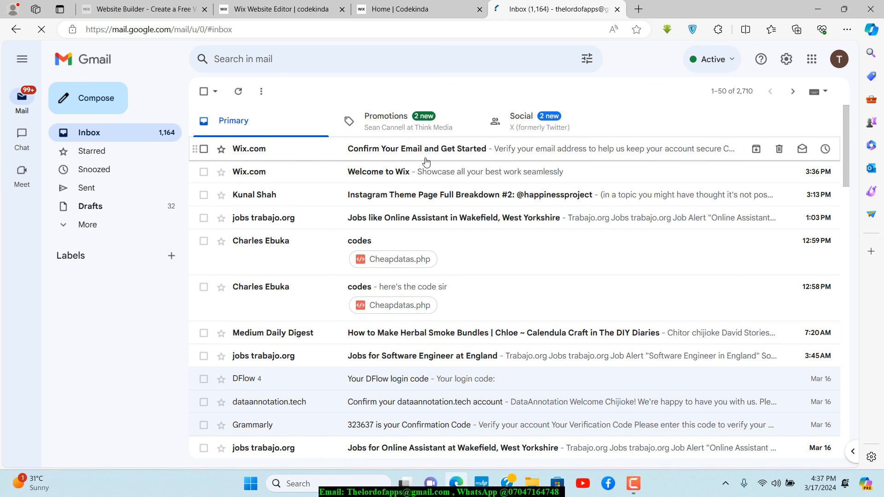
left_click(450, 155)
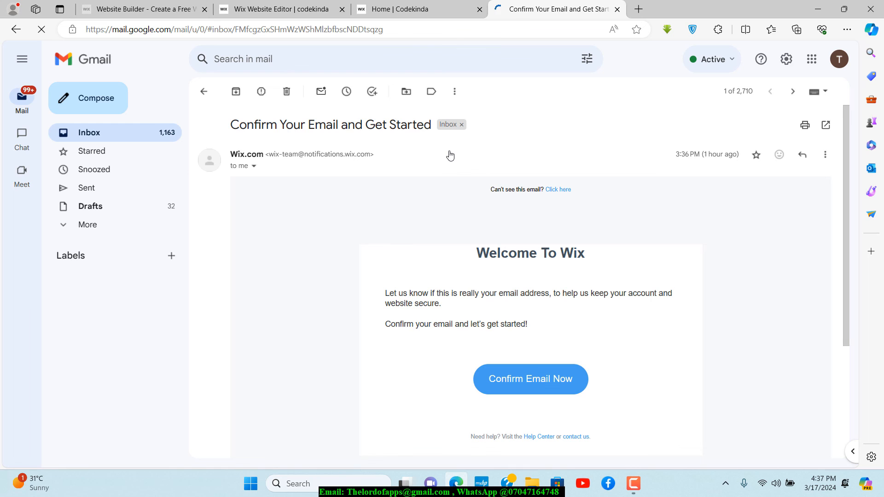
left_click(537, 383)
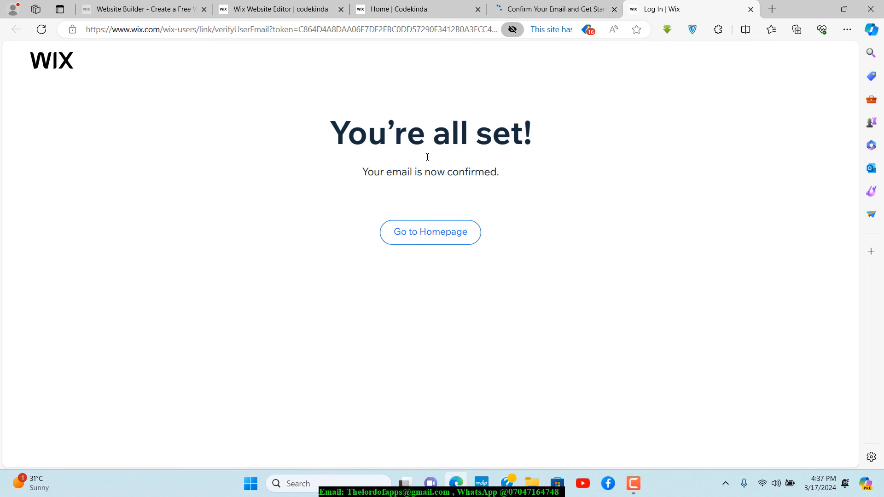
Return to the published Codekinda site and view the home page from its heading.
left_click(570, 4)
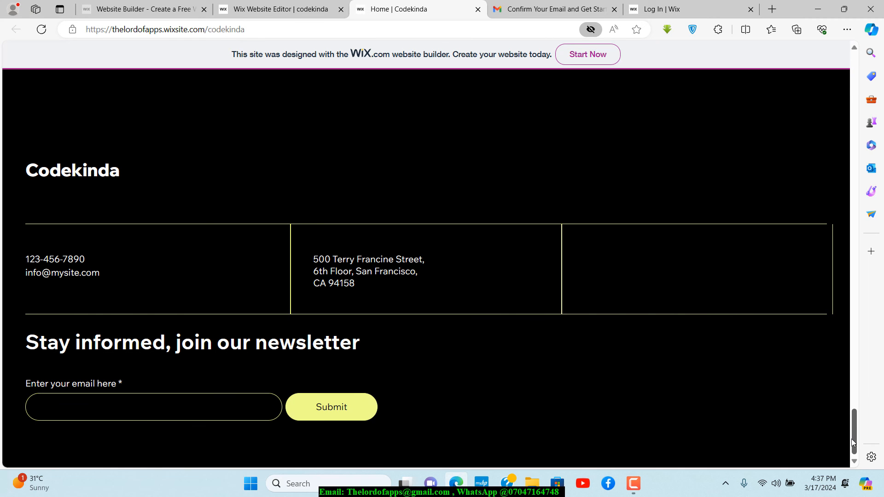
left_click_drag(852, 439, 860, 21)
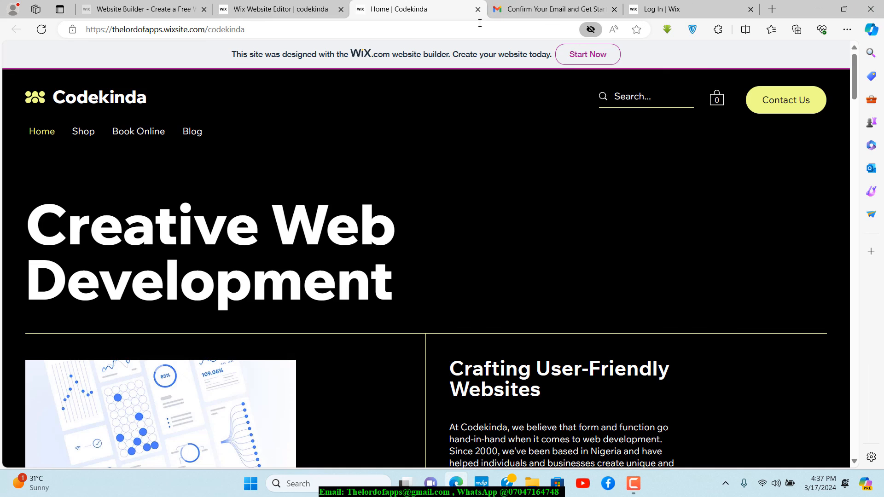